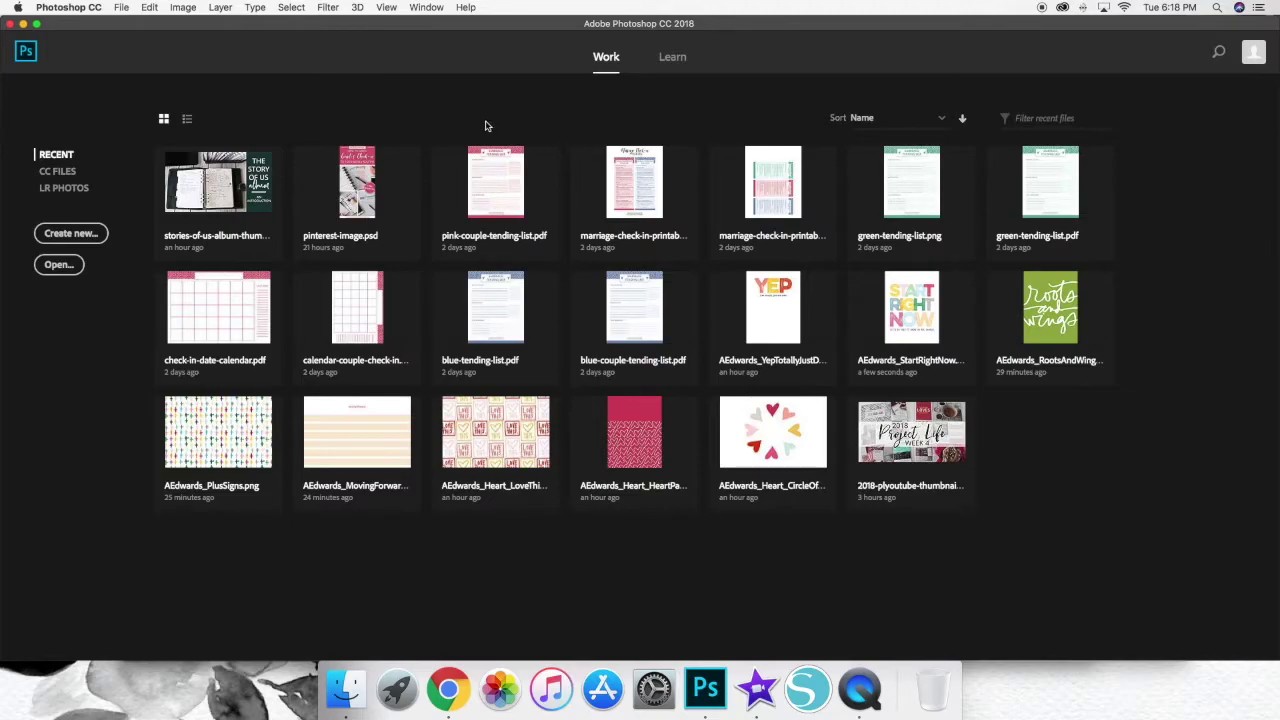
Step: Open AEdwards_HaveCourageDearHeart.png from the journal cards folder of the Brave story kit in Ali Edwards Digitals
left_click(58, 264)
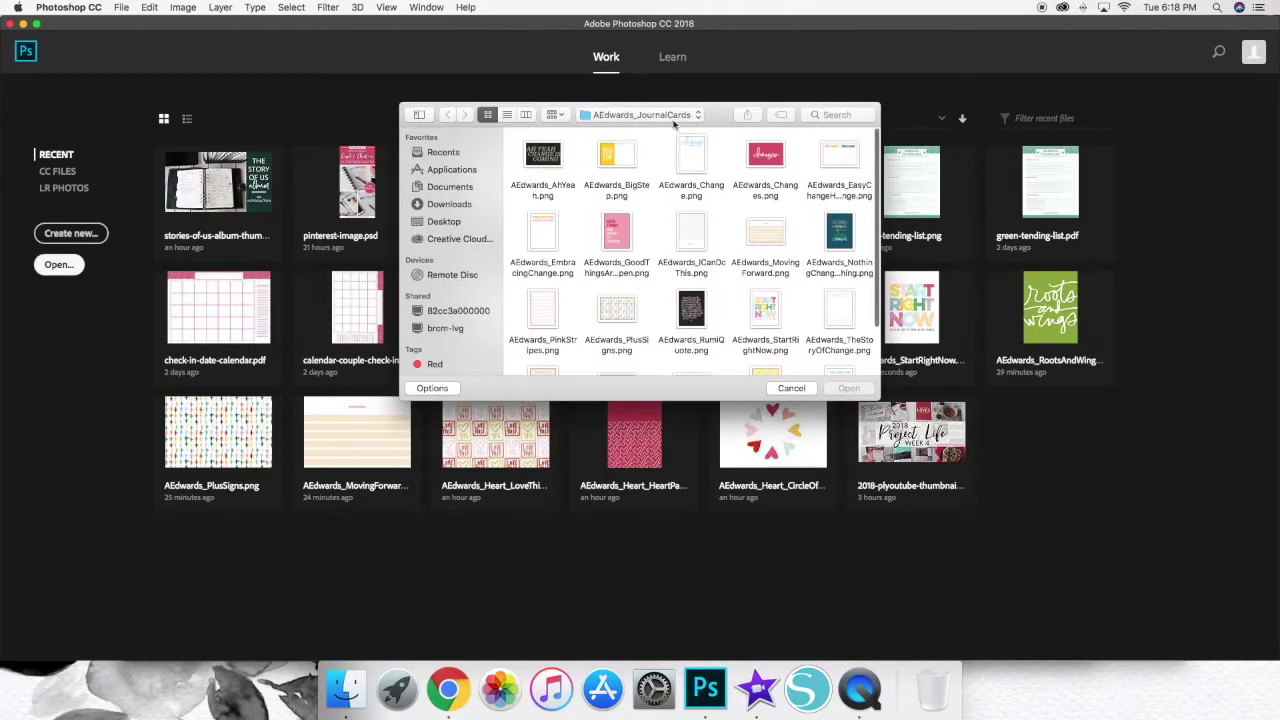
left_click(660, 116)
left_click(616, 155)
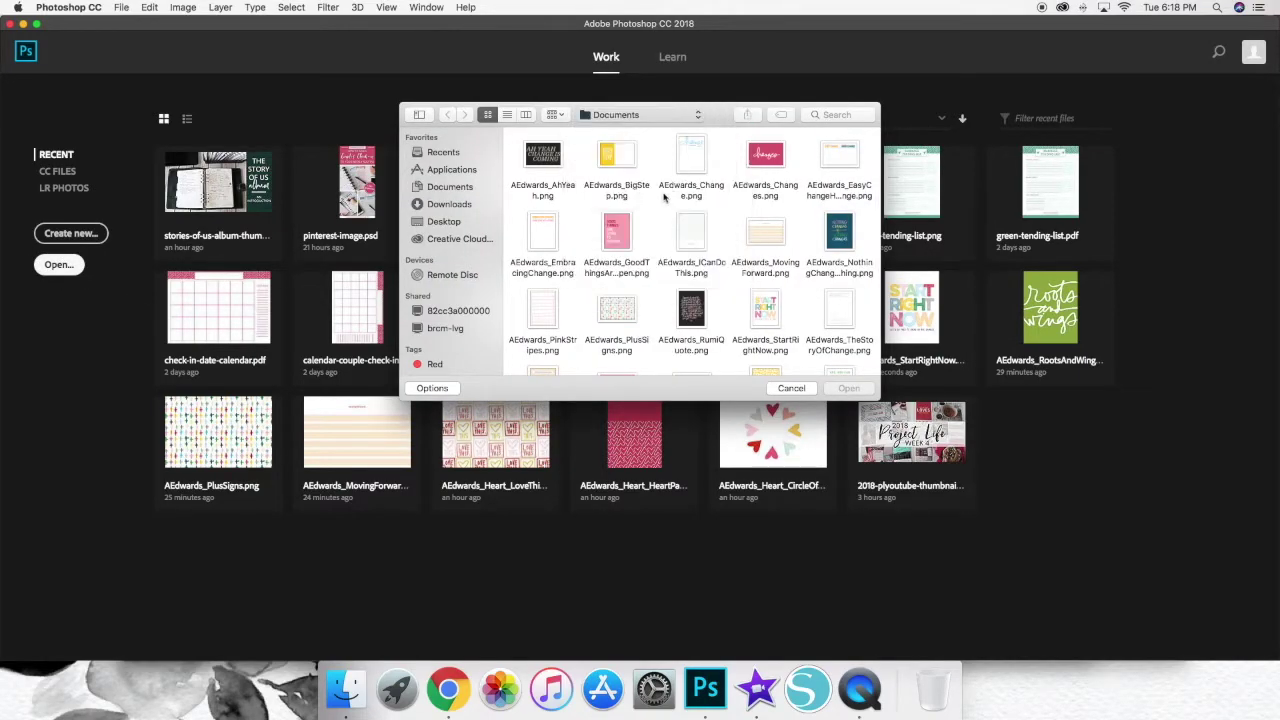
double_click(616, 160)
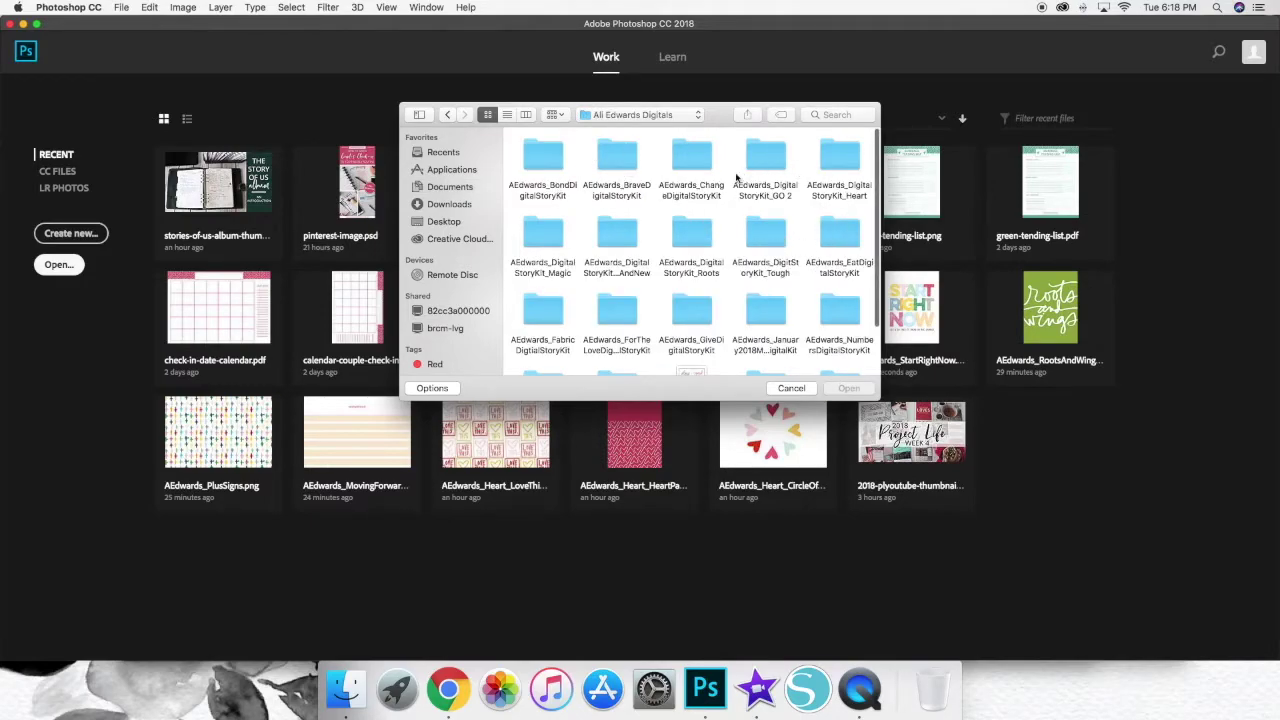
left_click(612, 155)
double_click(612, 155)
double_click(765, 158)
scroll(693, 257, "down", 2)
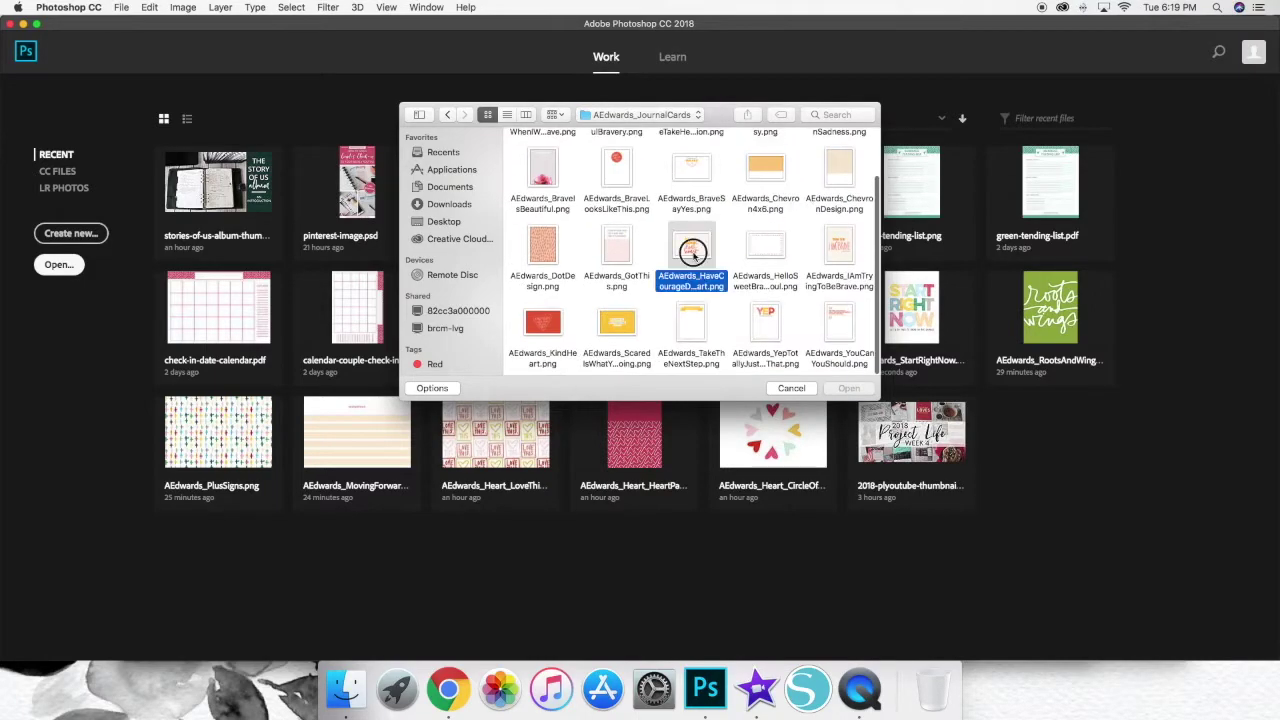
double_click(693, 257)
key("super+o")
key("super+Up")
scroll(832, 228, "down", 2)
scroll(832, 228, "up", 1)
left_click(691, 216)
double_click(691, 216)
left_click(765, 235)
double_click(765, 235)
left_click(121, 7)
left_click(140, 38)
key("super+Up")
double_click(765, 158)
double_click(765, 158)
key("super+w")
key("super+w")
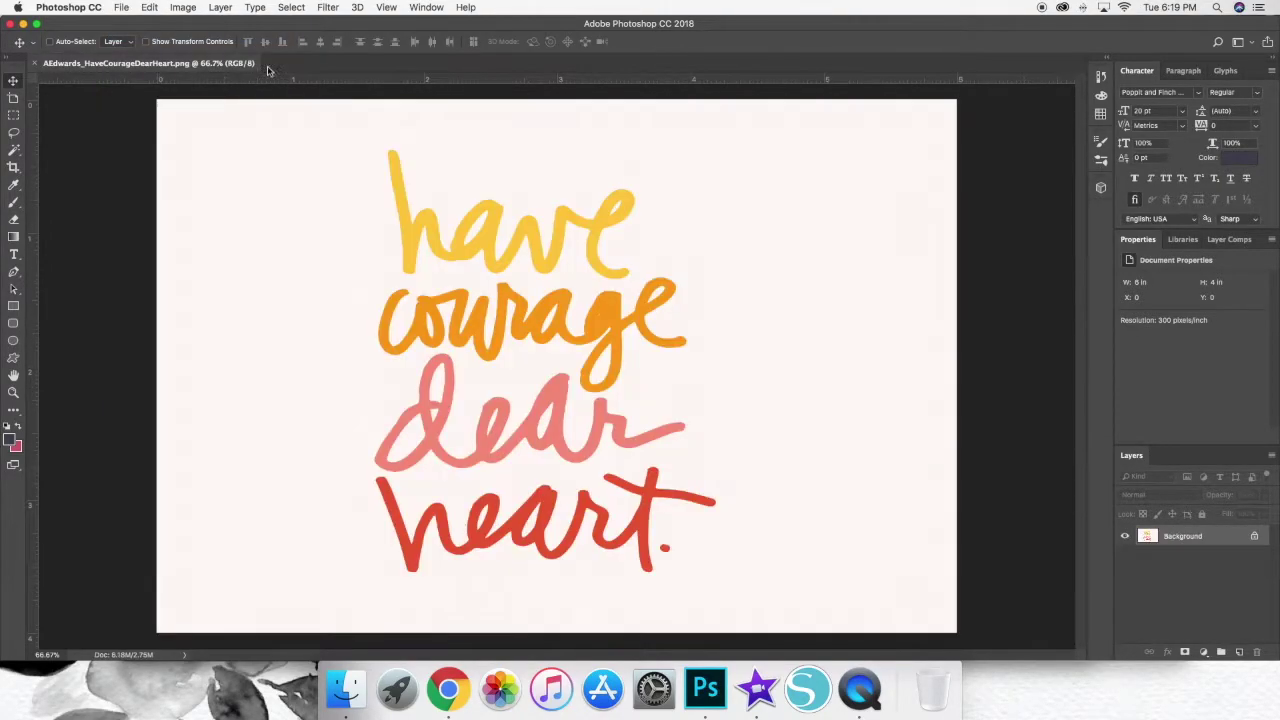
Step: Open AEdwards_Heart_CircleOfHearts.png as an additional document
left_click(121, 7)
left_click(140, 38)
key("super+Up")
double_click(617, 165)
double_click(540, 160)
Step: Open AEdwards_GiveLove_2.png from its story kit folder
left_click(121, 7)
left_click(140, 38)
left_click(630, 113)
left_click(643, 154)
double_click(765, 162)
Step: Open AEdwards_Threads.png from its story kit folder
left_click(121, 7)
left_click(140, 38)
left_click(640, 114)
left_click(643, 131)
double_click(731, 228)
scroll(731, 228, "down", 2)
double_click(691, 322)
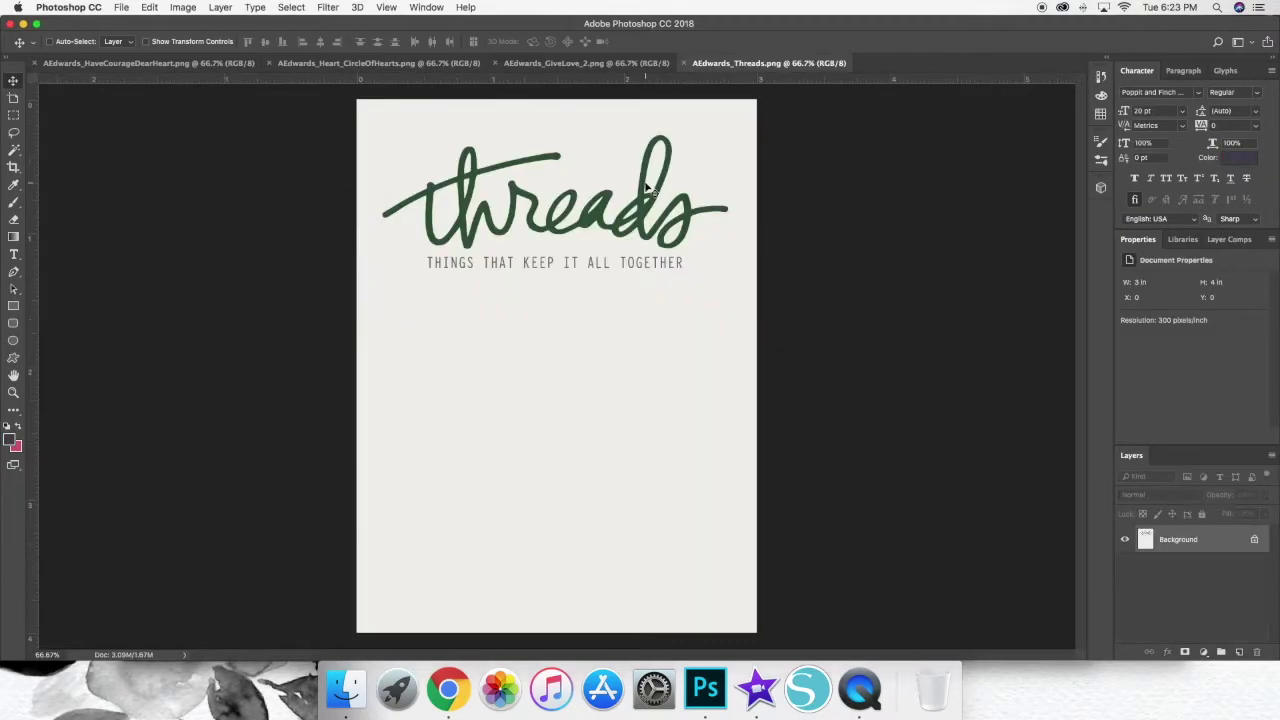
Step: Examine the colors of the circle of hearts card and the Coolors palette in Chrome, and return to Photoshop
left_click(370, 63)
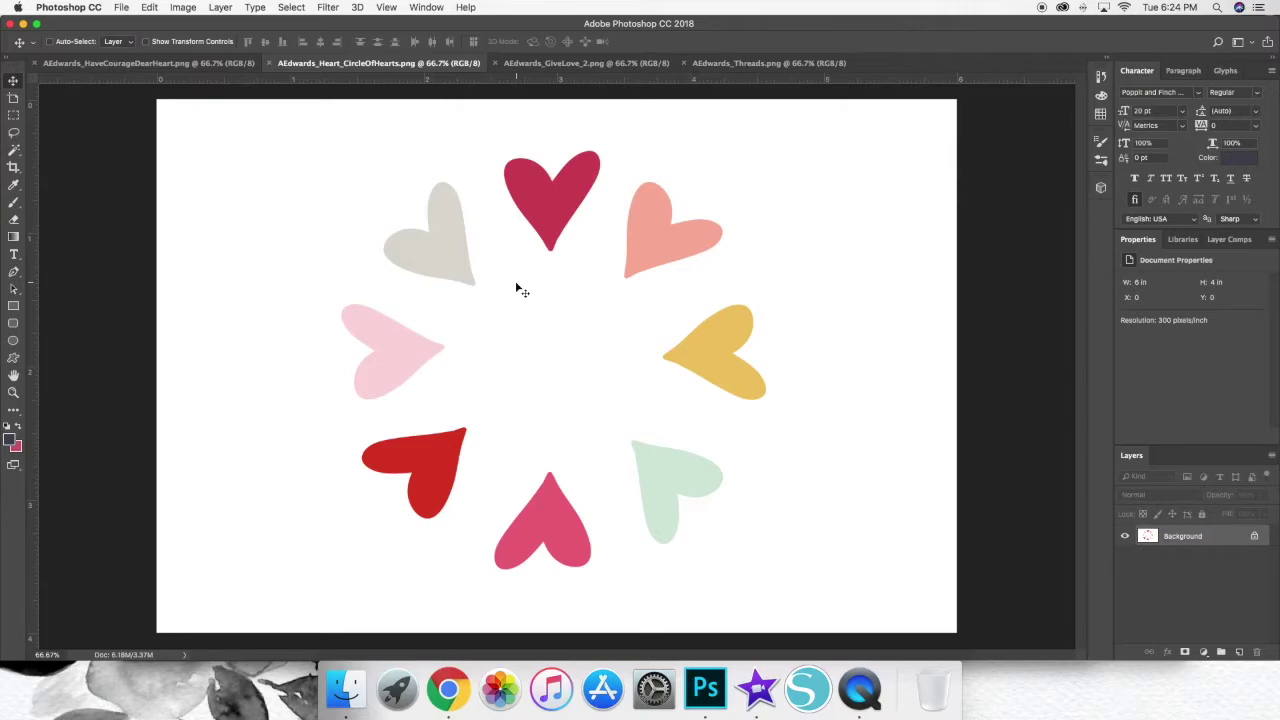
left_click(448, 688)
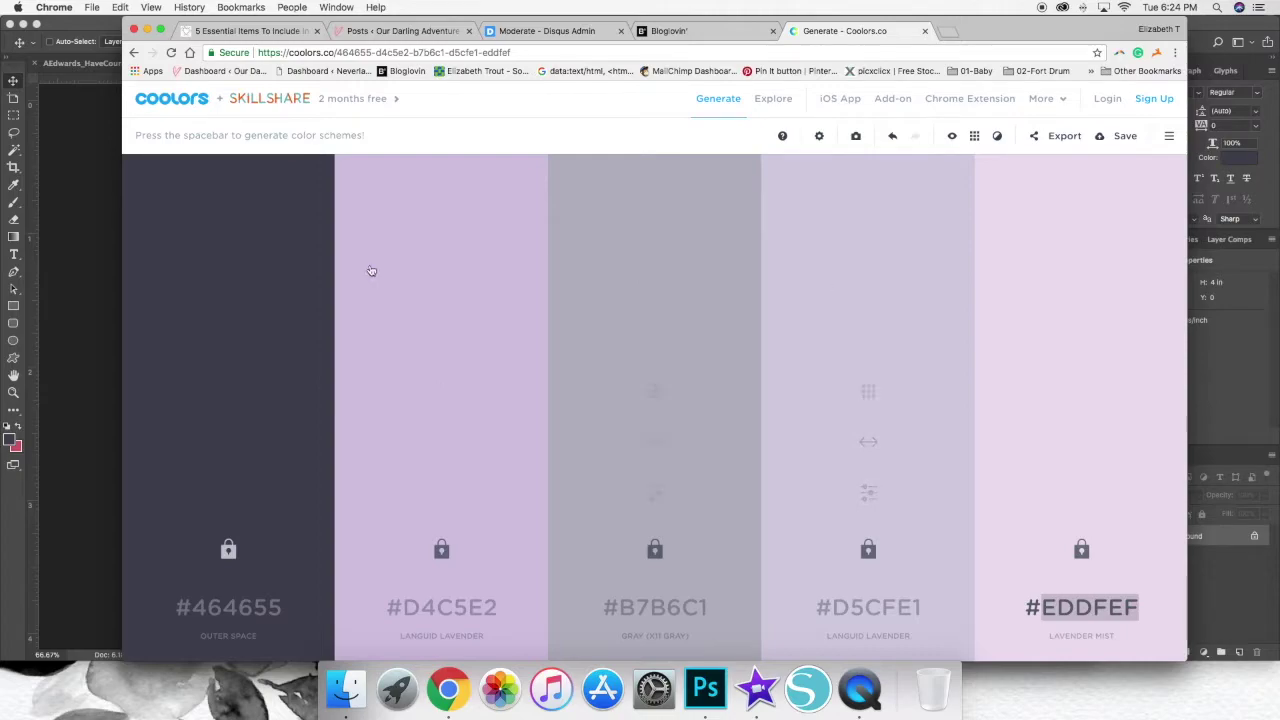
left_click(91, 230)
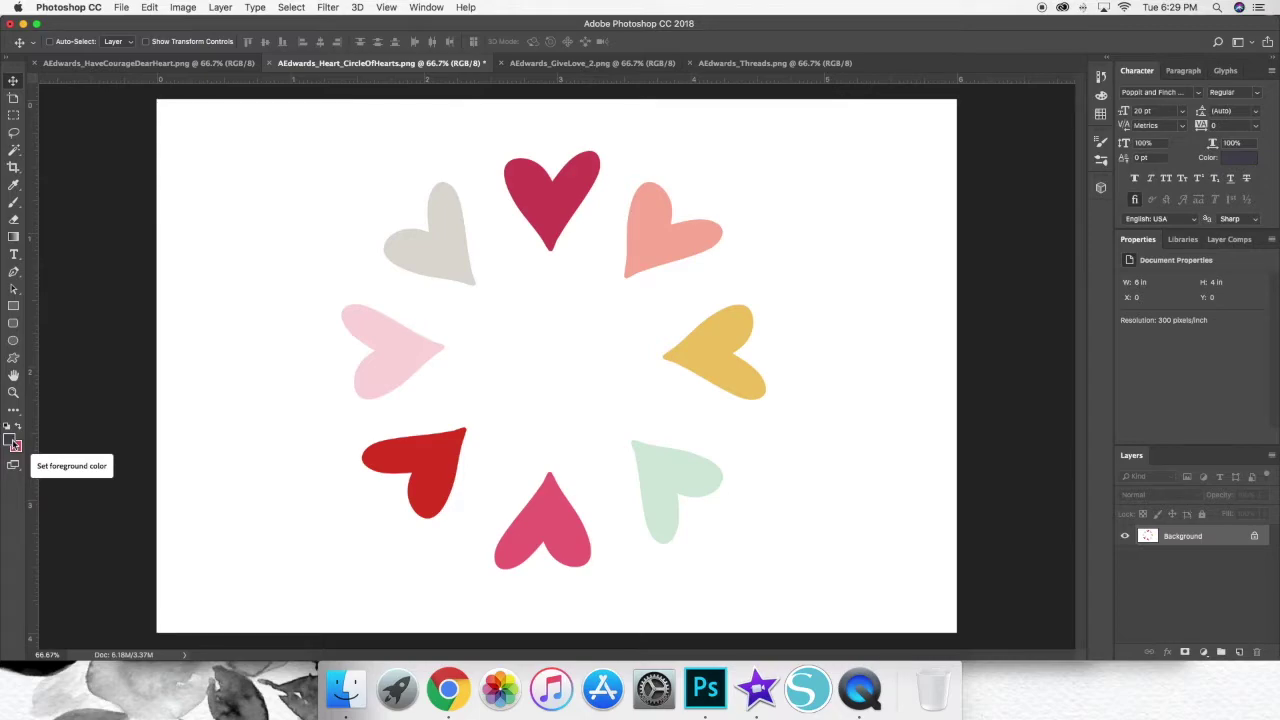
Step: Set the foreground color to d1465d, sampled from the uppermost crimson heart, and compare it with the courage quote card
left_click(15, 445)
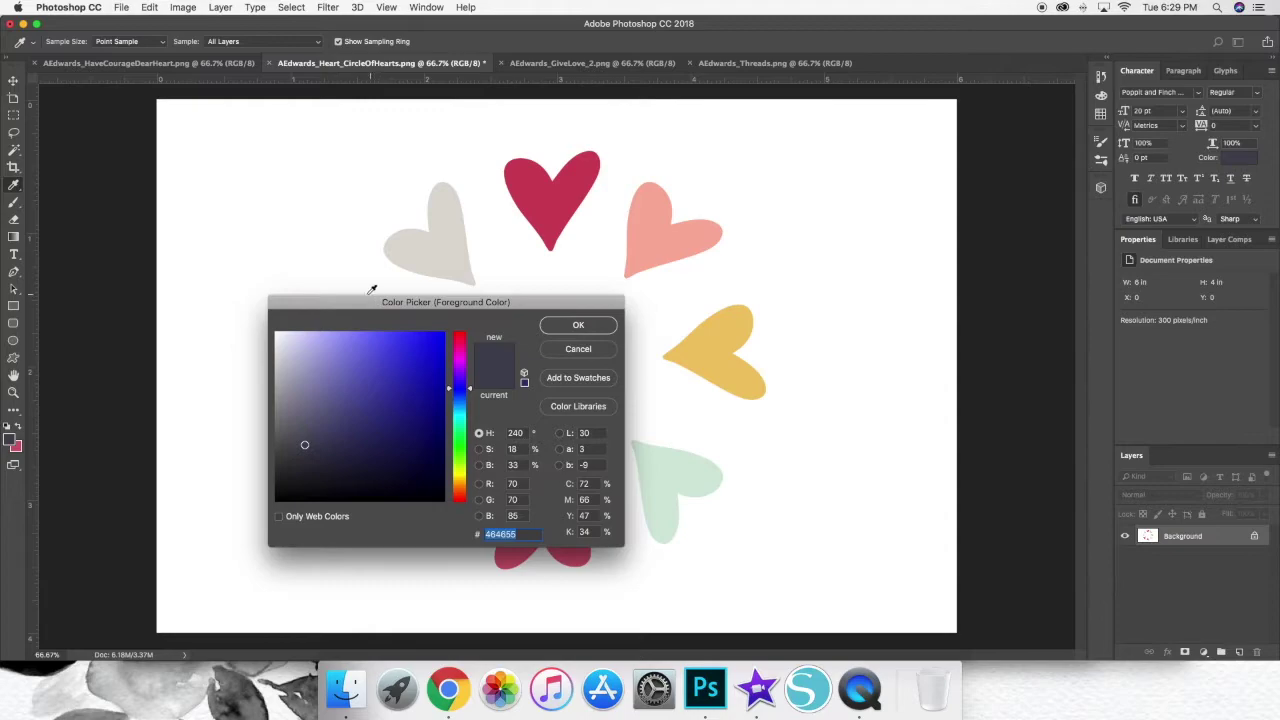
left_click_drag(528, 304, 445, 329)
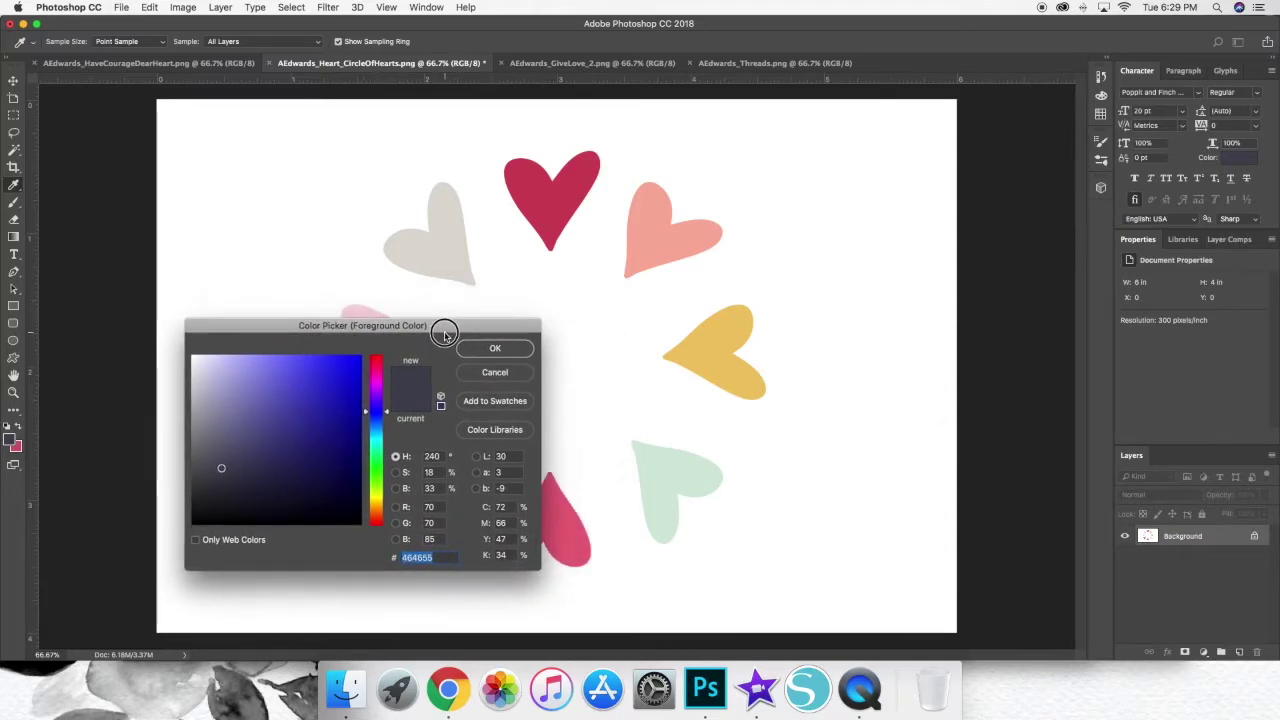
left_click(563, 188)
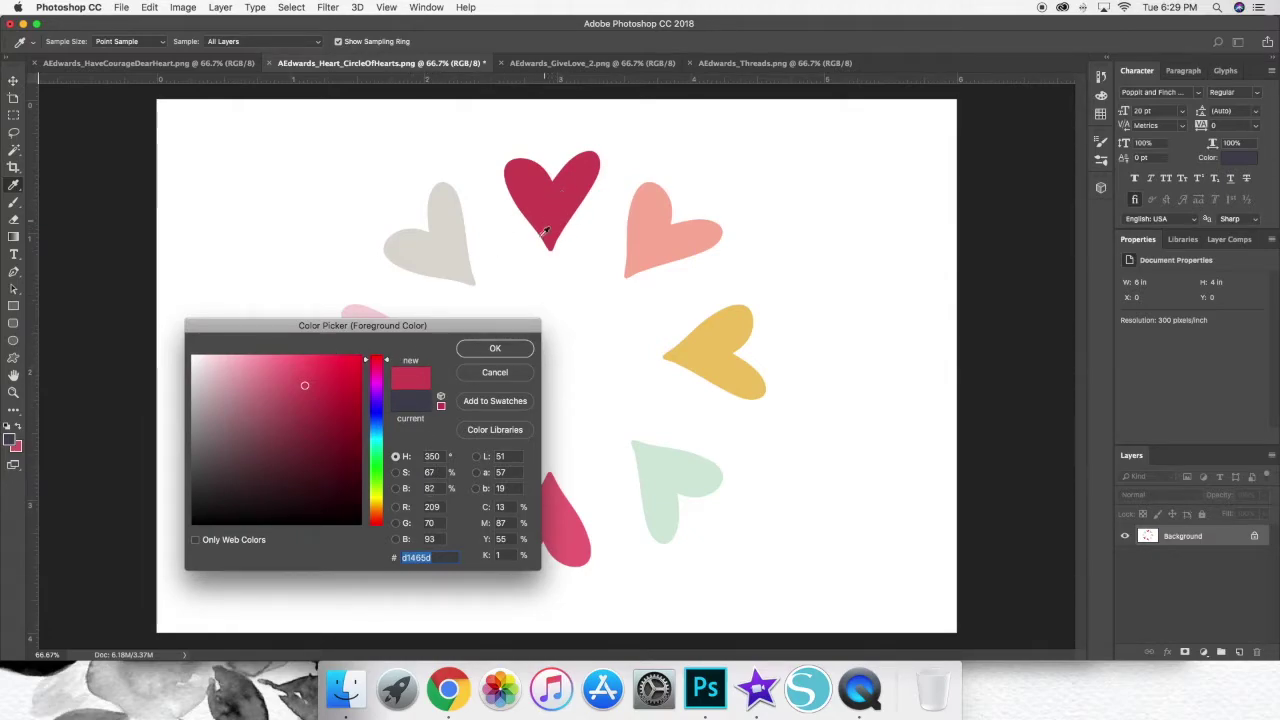
left_click(500, 346)
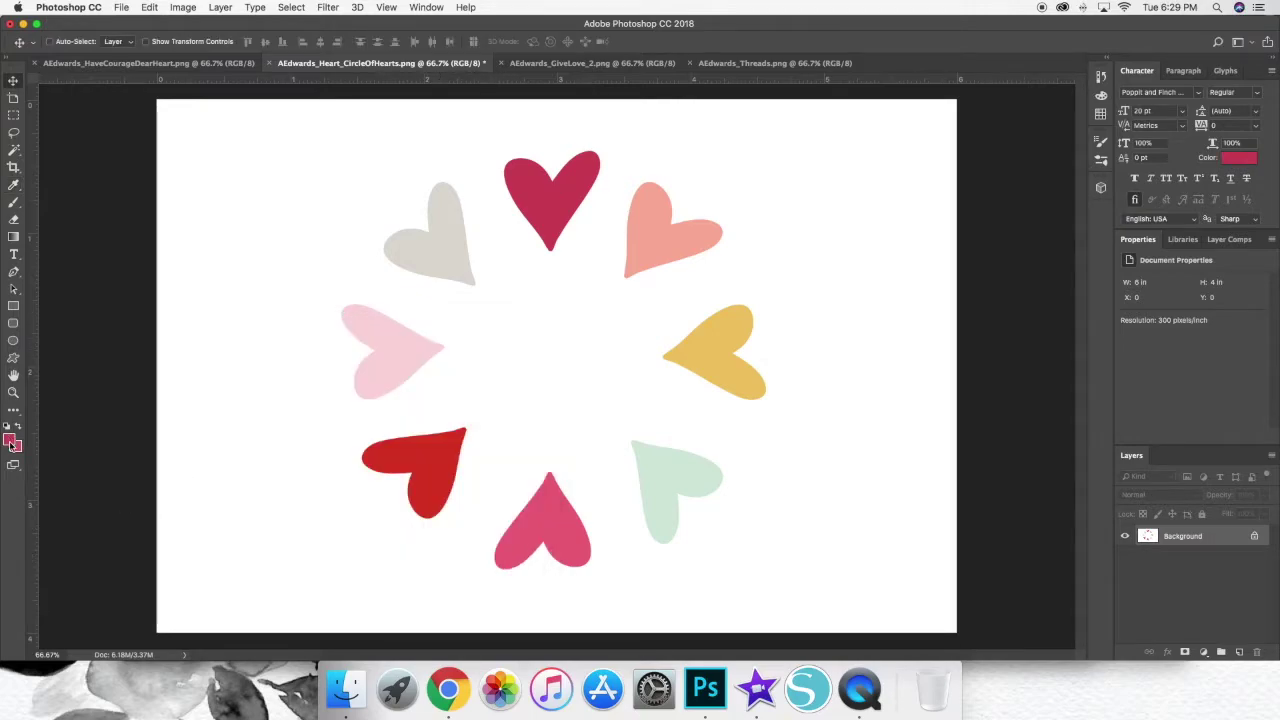
left_click(150, 63)
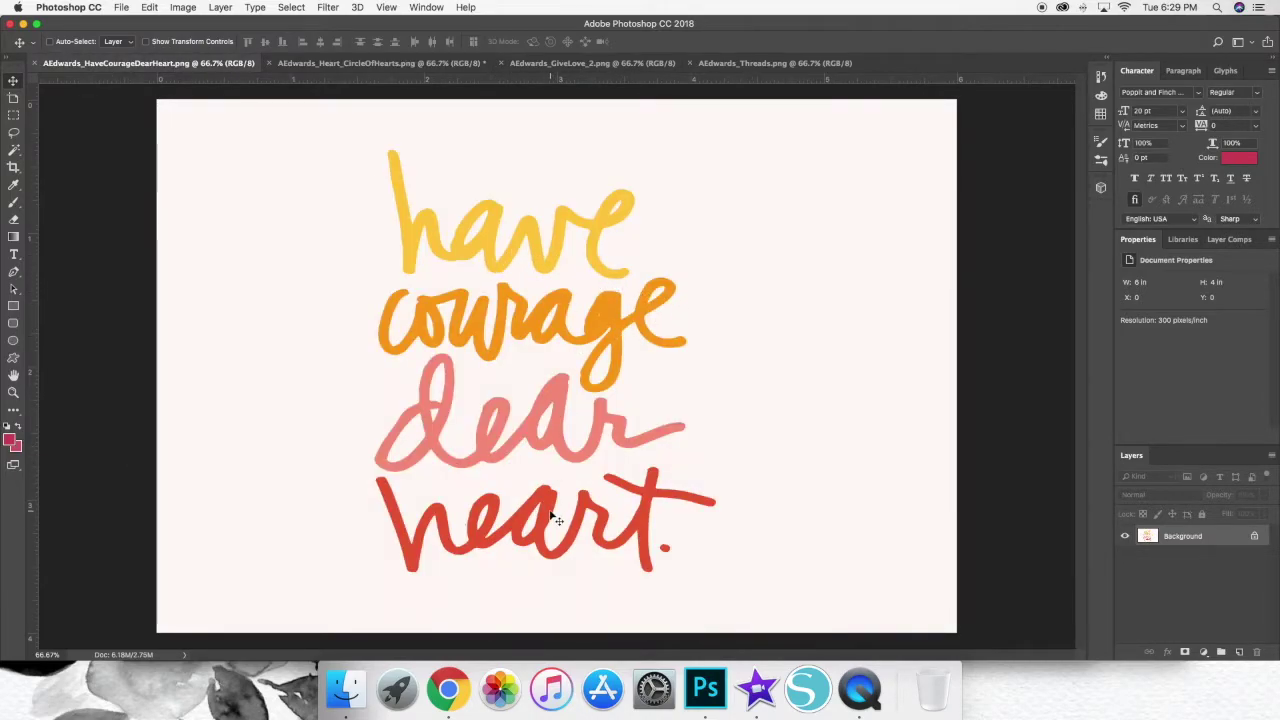
left_click(446, 64)
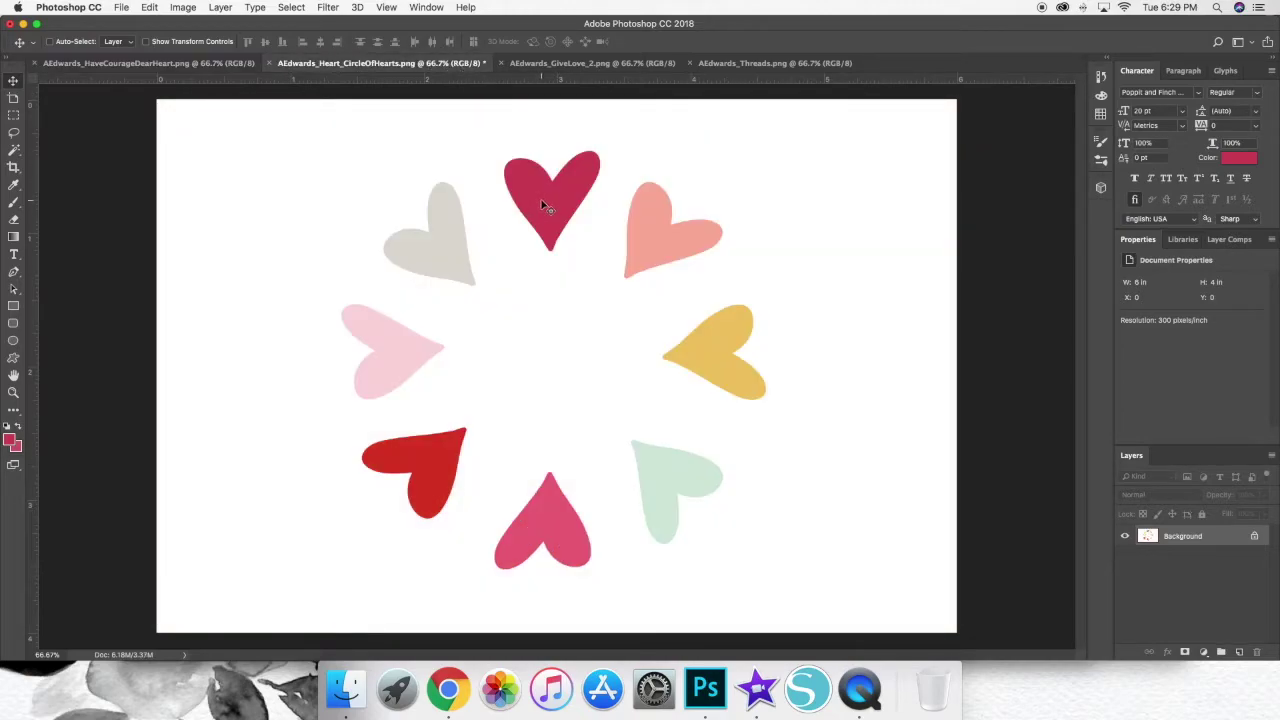
Step: Set the foreground color to red dc3a27, sampled from the red heart in the circle
left_click(12, 441)
left_click_drag(479, 327, 897, 200)
left_click(447, 466)
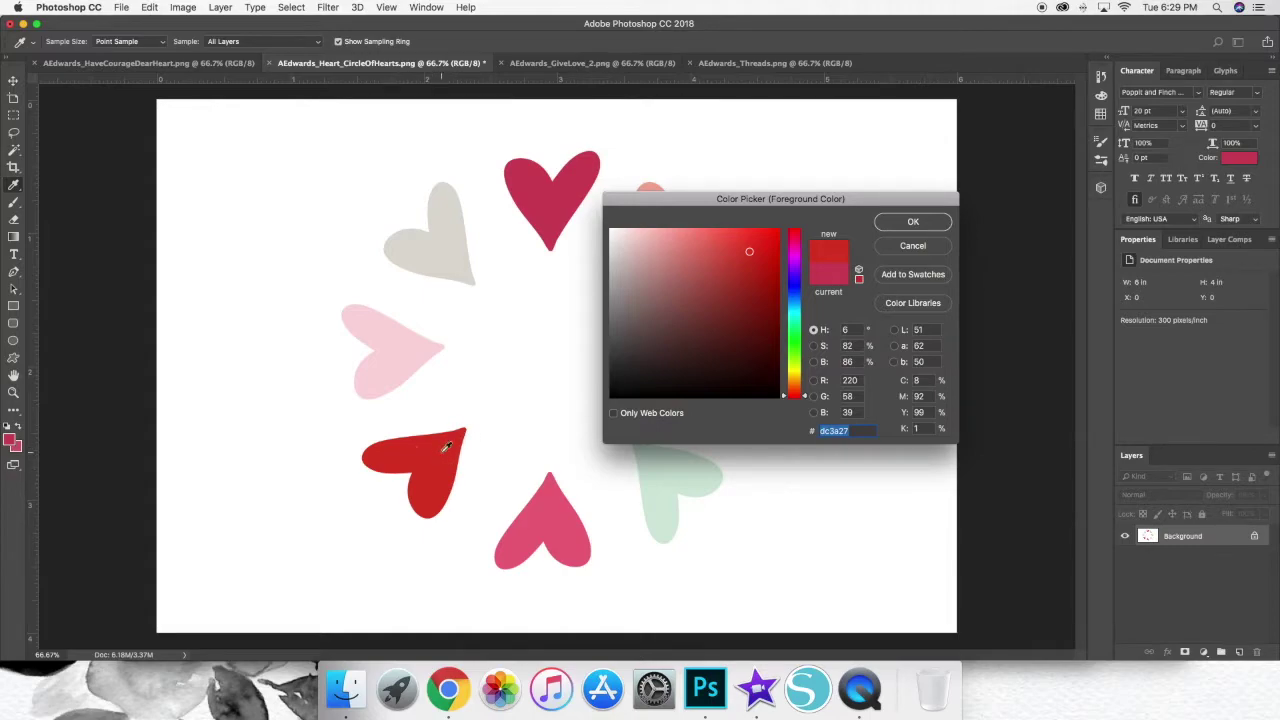
left_click(911, 222)
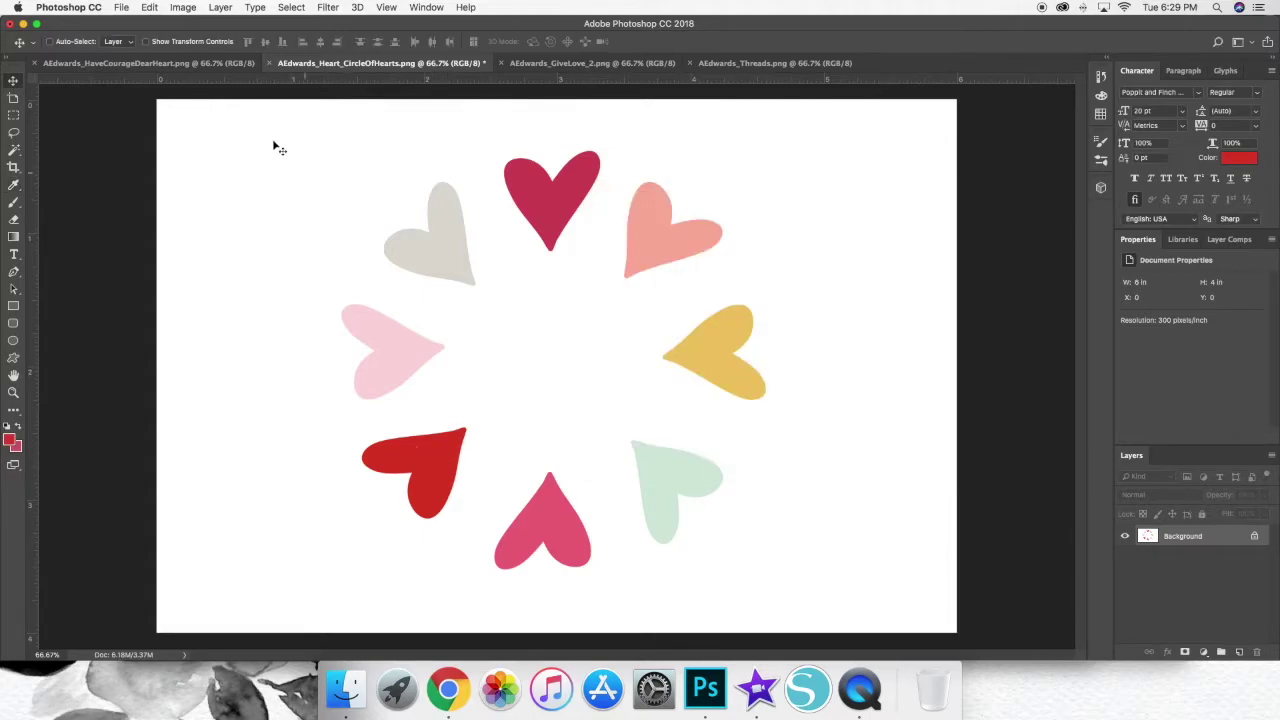
Step: Fill the word "heart" and its period on the HaveCourageDearHeart card with the red foreground color using the Paint Bucket tool
left_click(150, 63)
key("v")
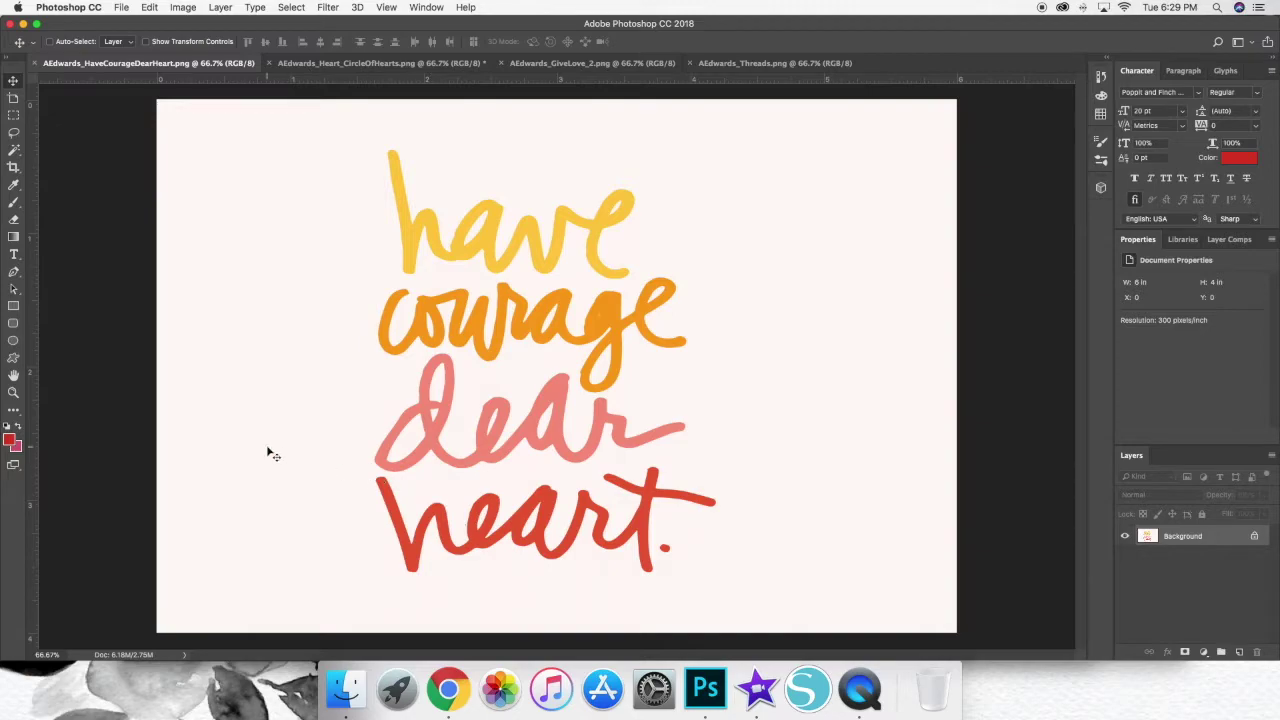
left_click(15, 413)
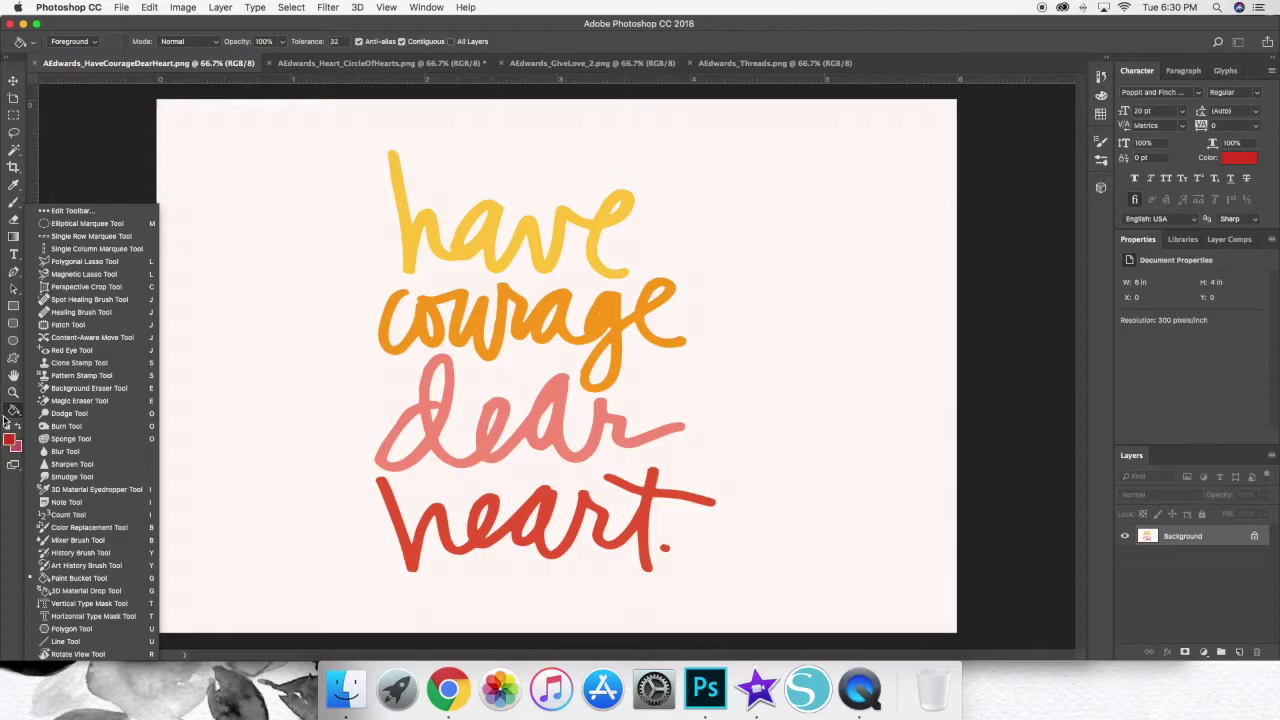
left_click(118, 579)
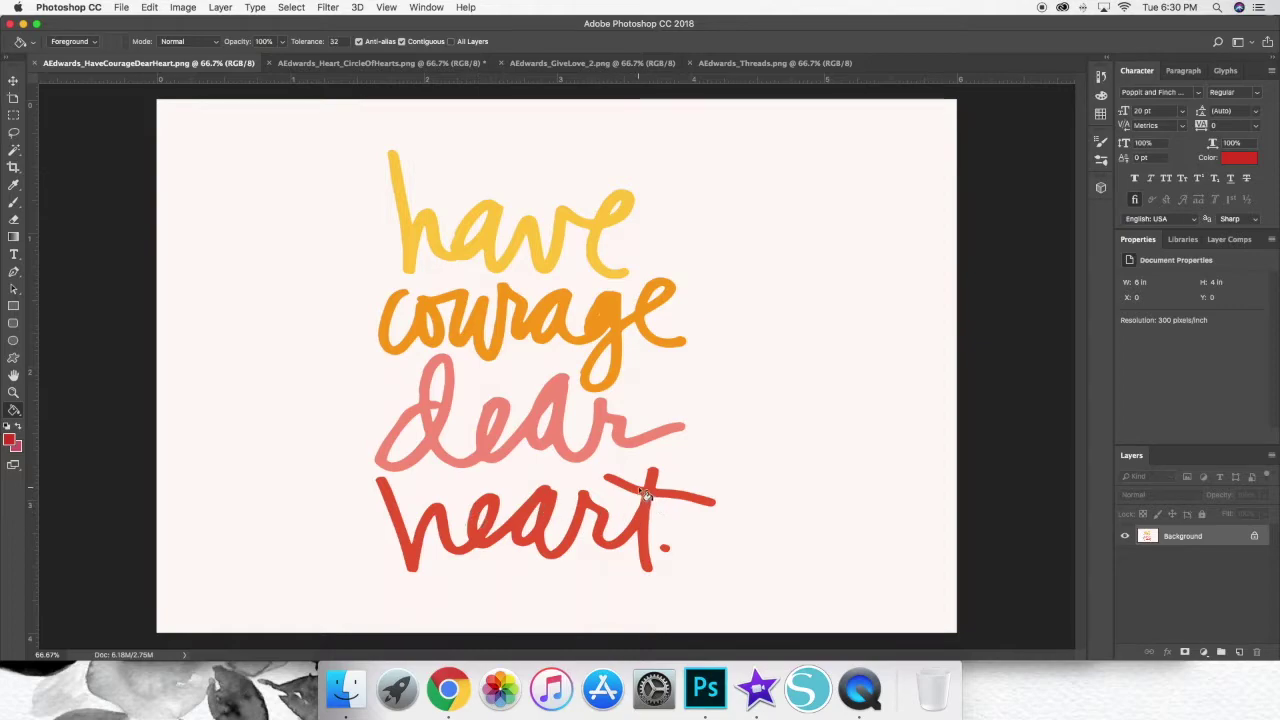
left_click(446, 518)
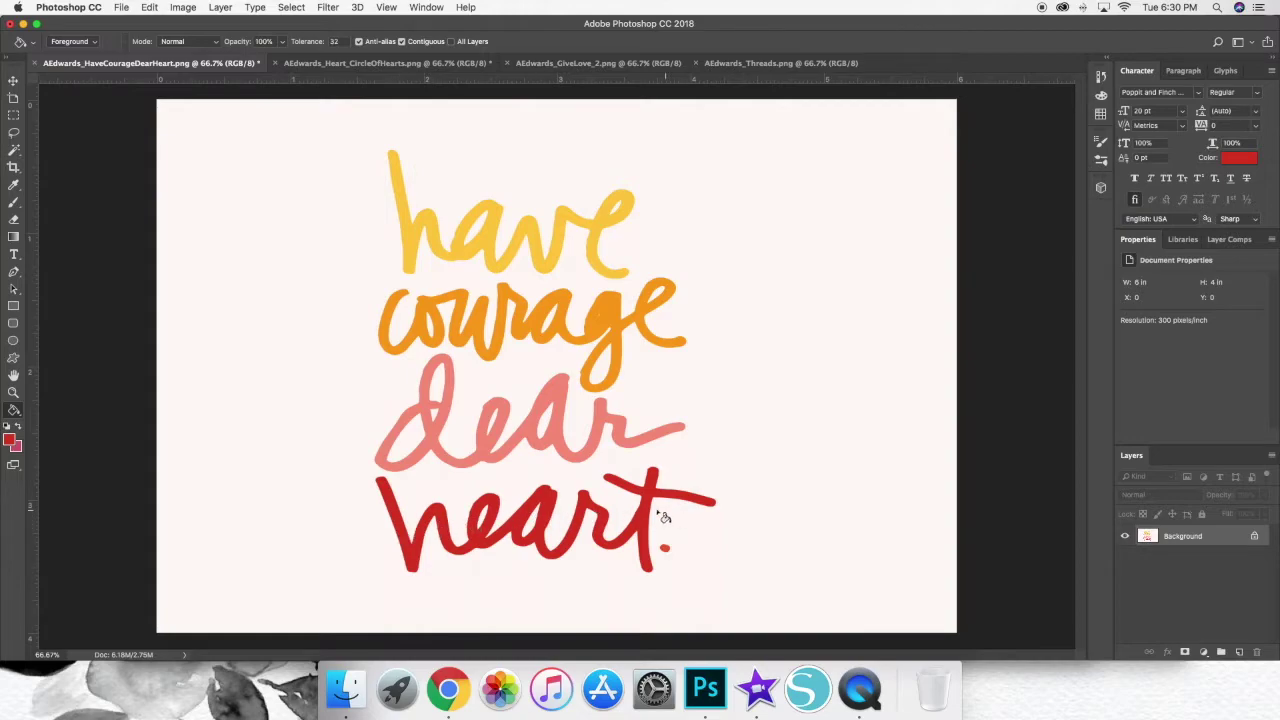
left_click(666, 549)
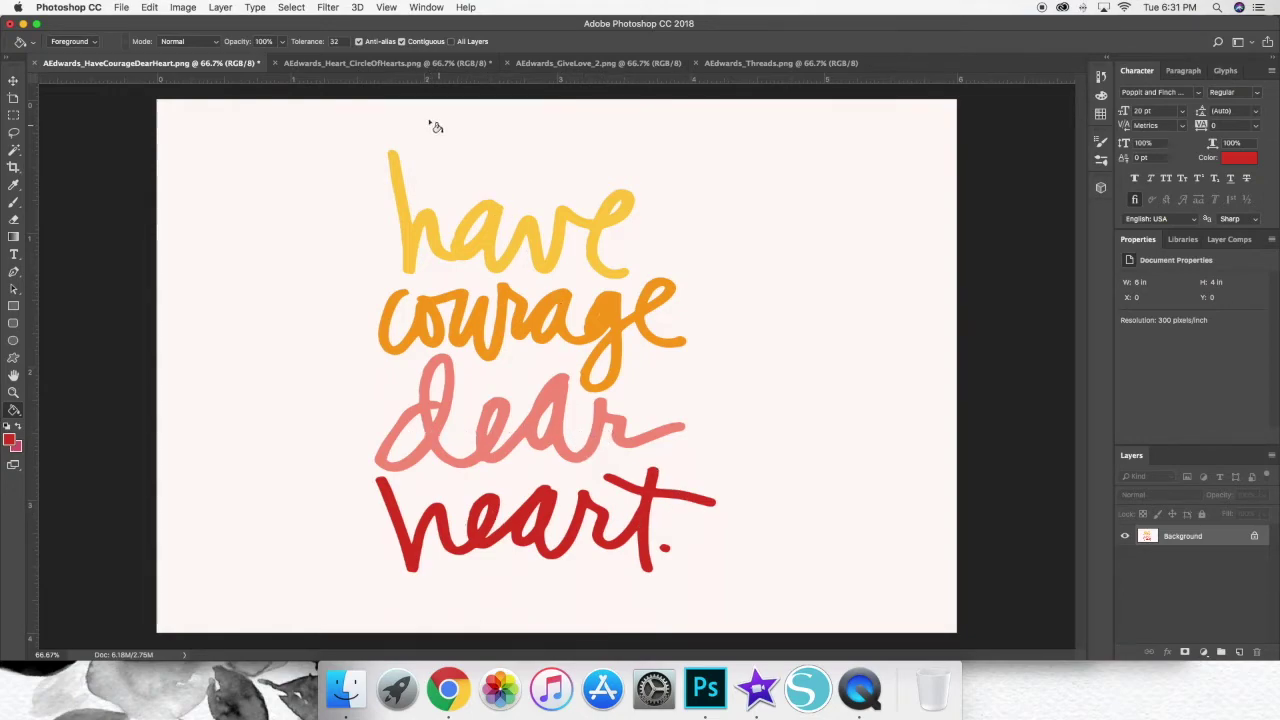
Step: Fill the word "dear" on the quote card with crimson d1465d, sampled from the uppermost heart in the circle
left_click(385, 63)
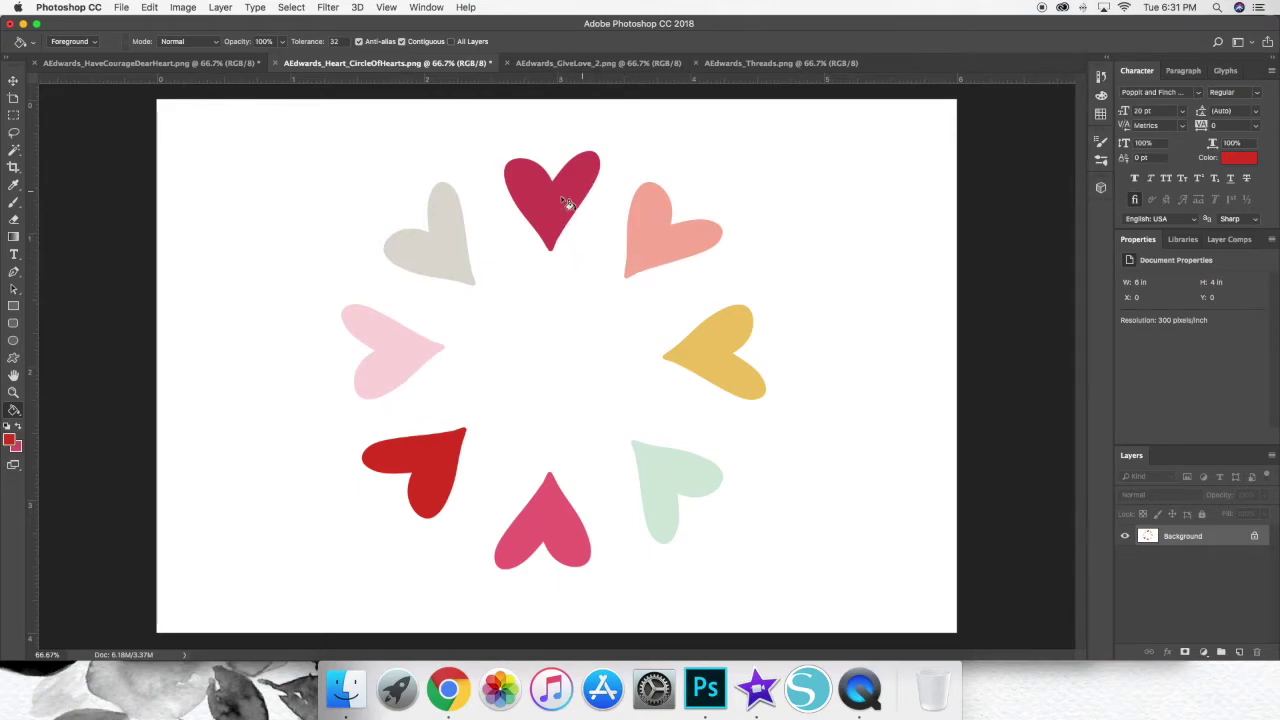
left_click(13, 443)
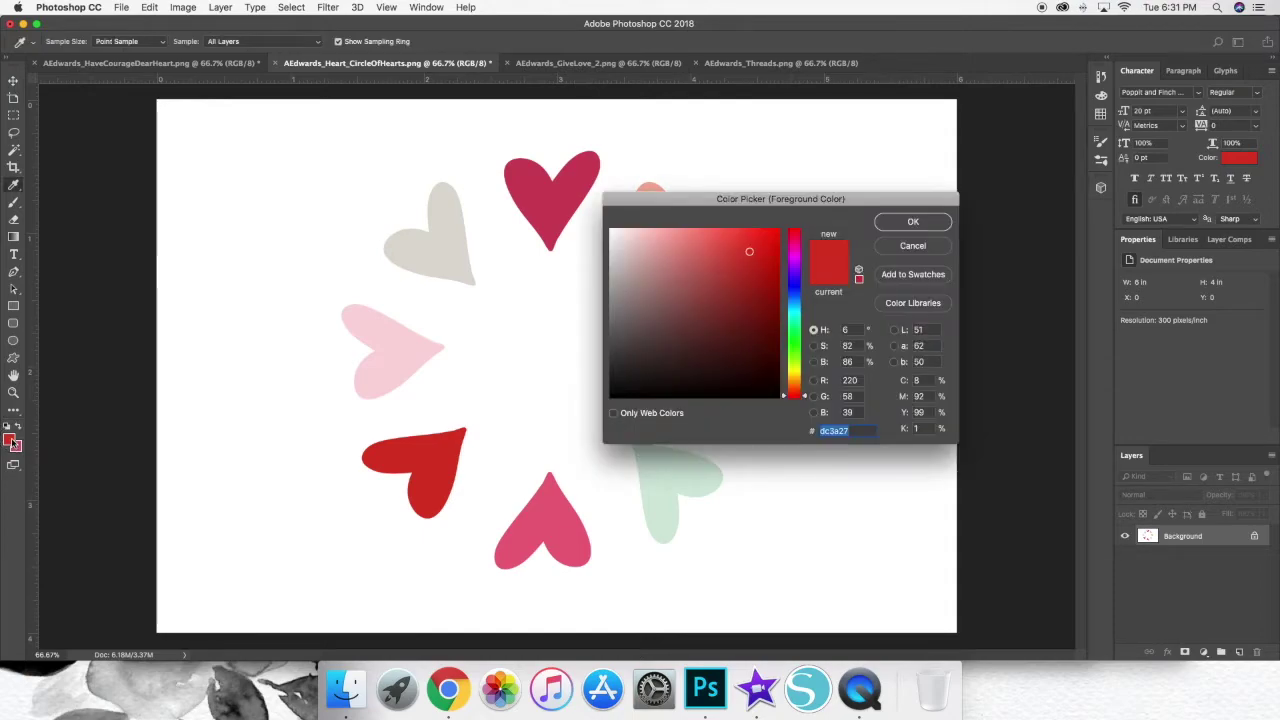
left_click(531, 174)
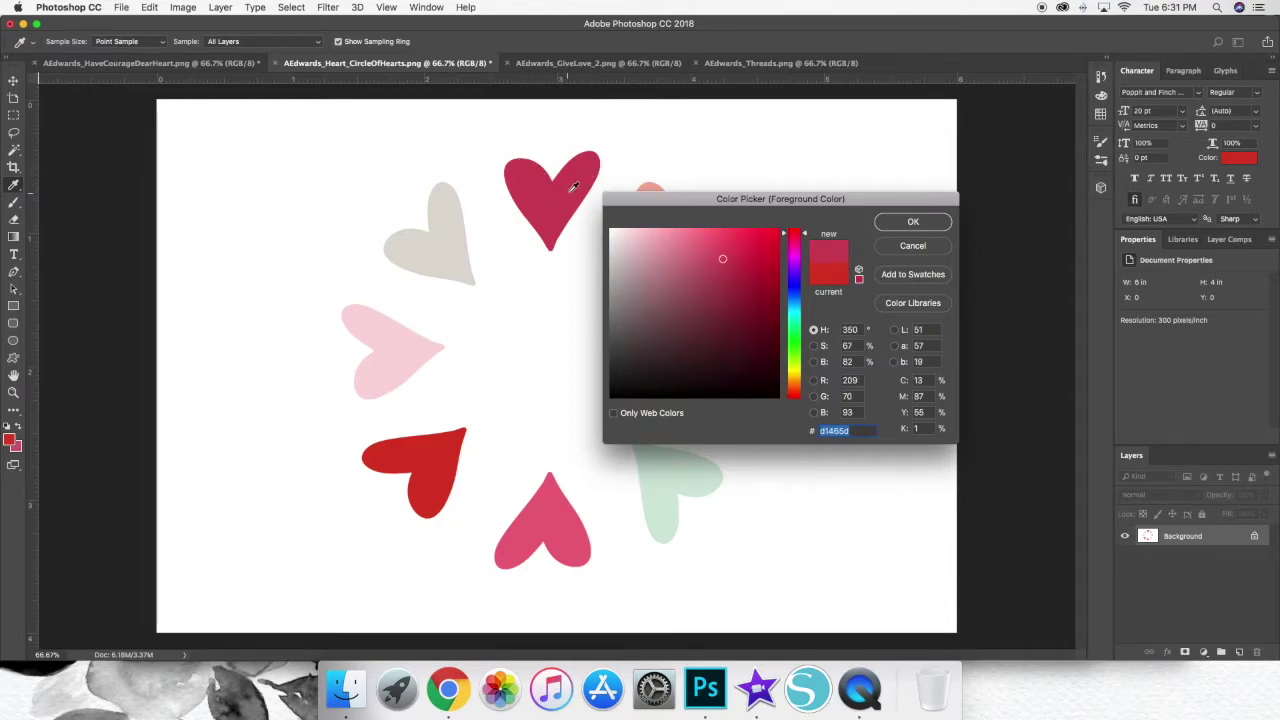
left_click(889, 224)
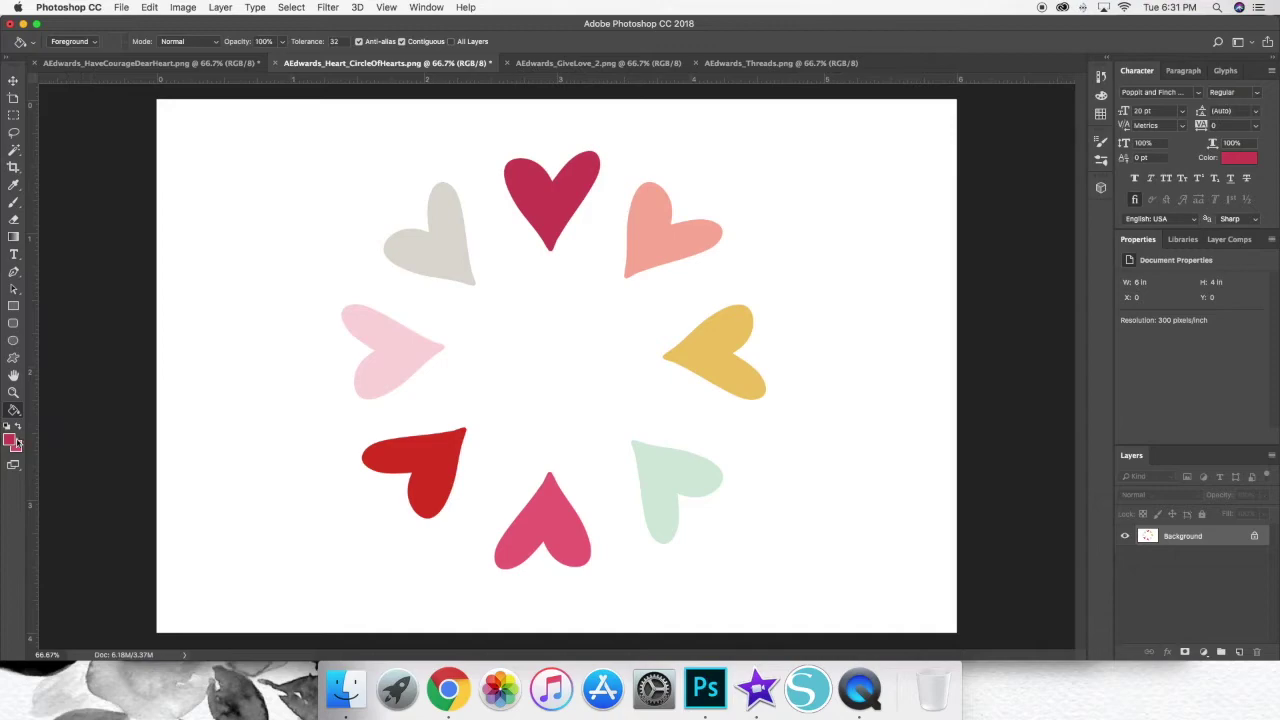
left_click(204, 64)
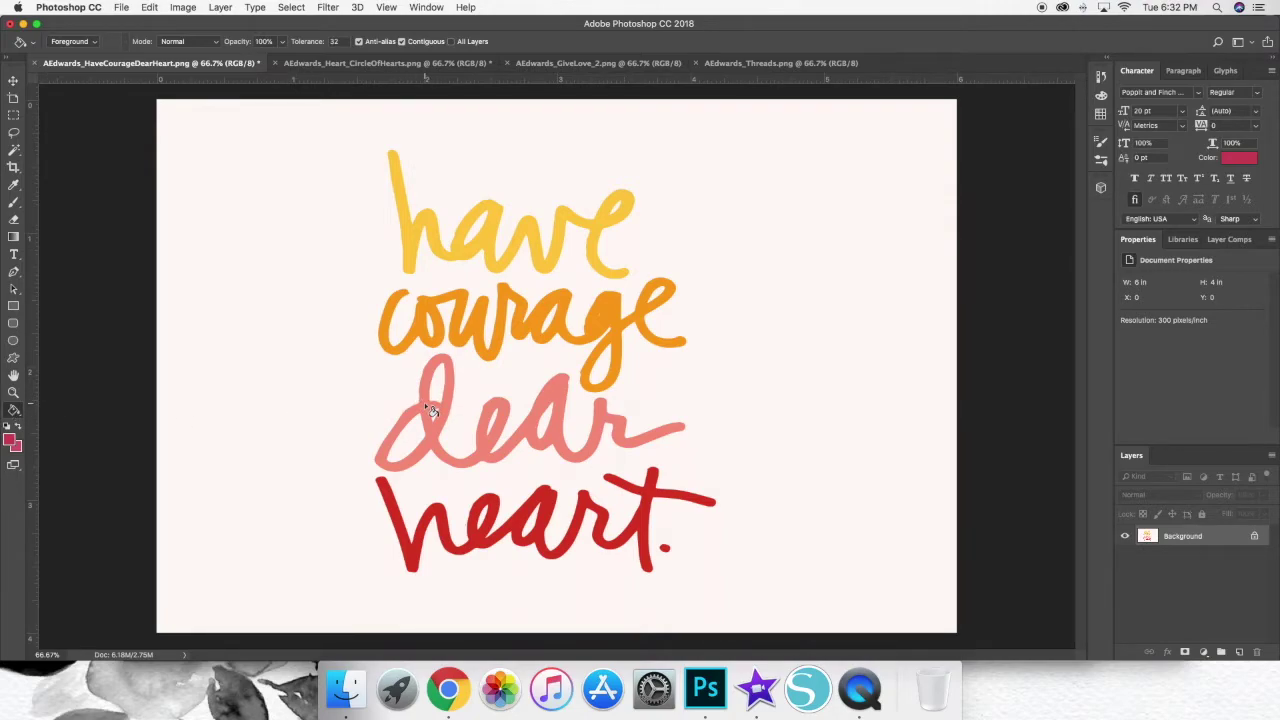
left_click(512, 416)
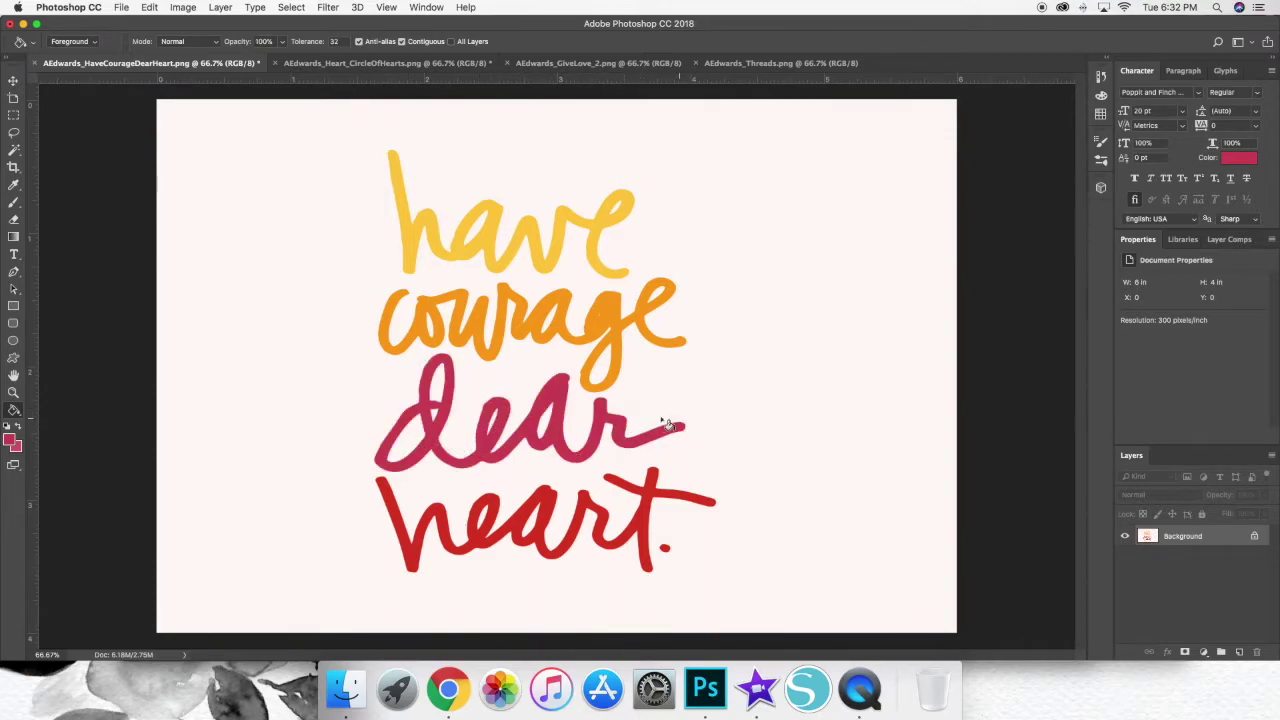
Step: Fill the word "courage" on the quote card with pink ec677e, sampled from the lowest heart in the circle
key("ctrl+Tab")
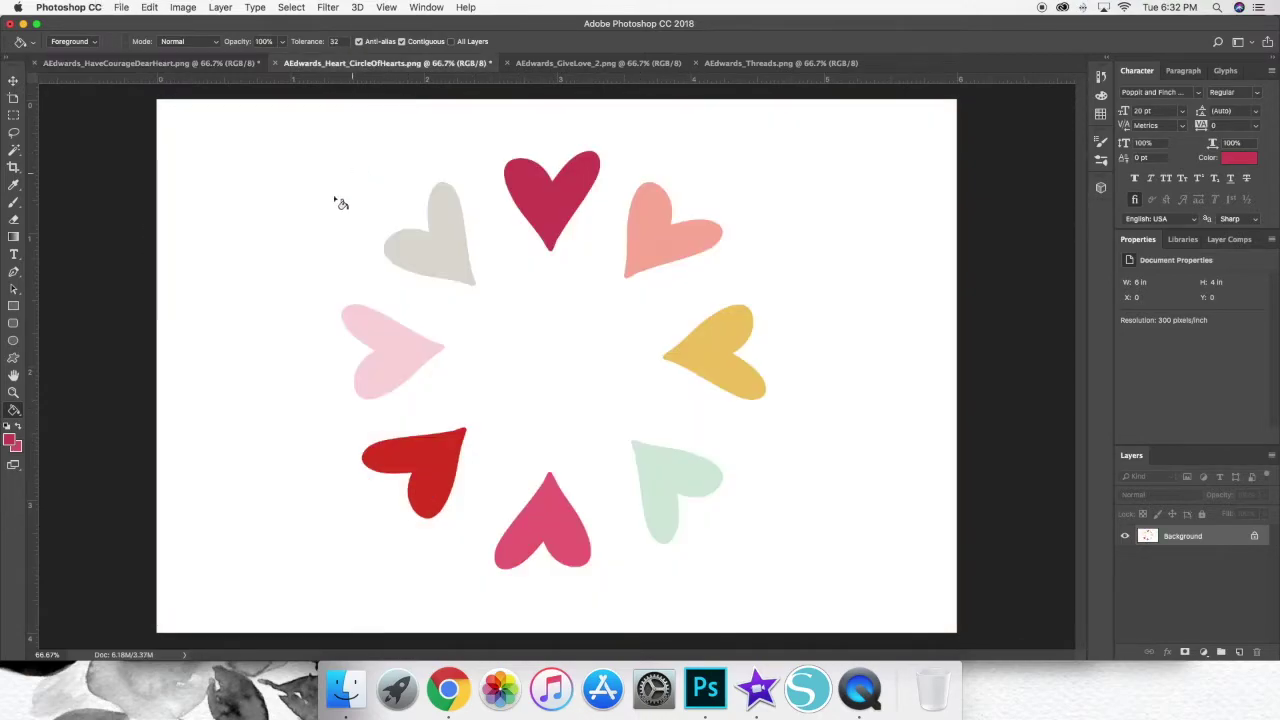
left_click(11, 439)
left_click(555, 512)
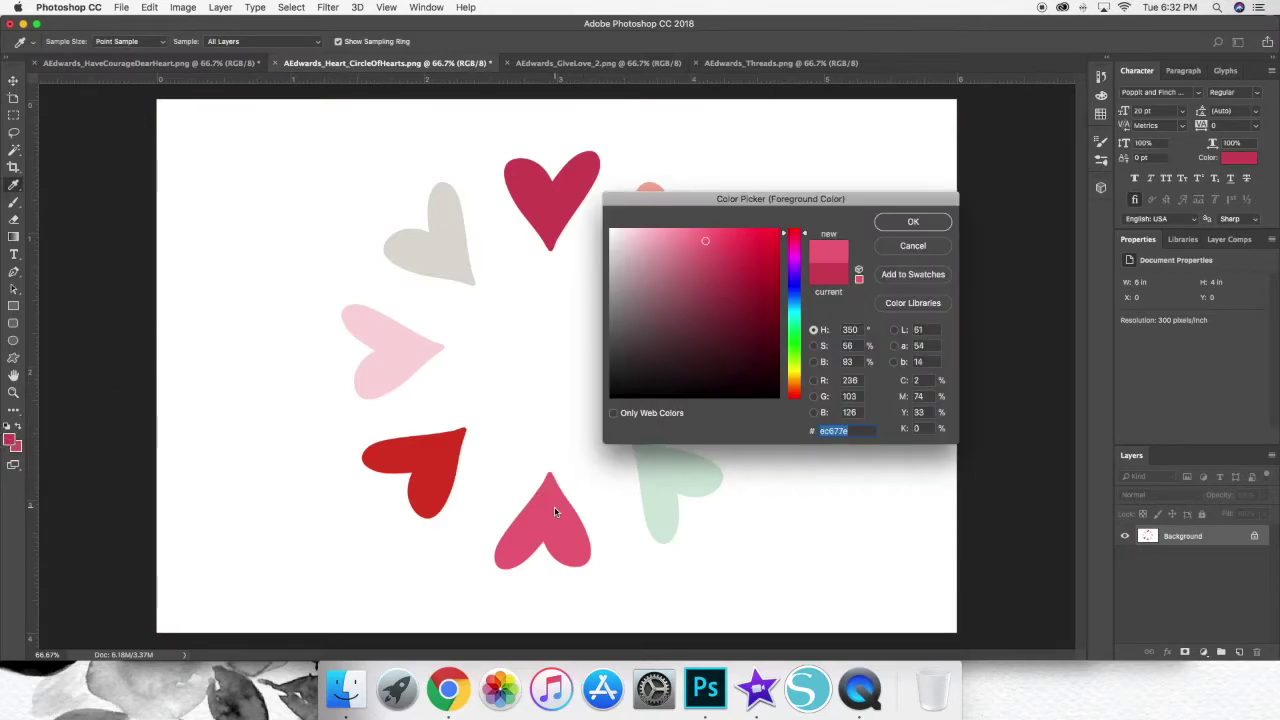
left_click(912, 222)
left_click(218, 63)
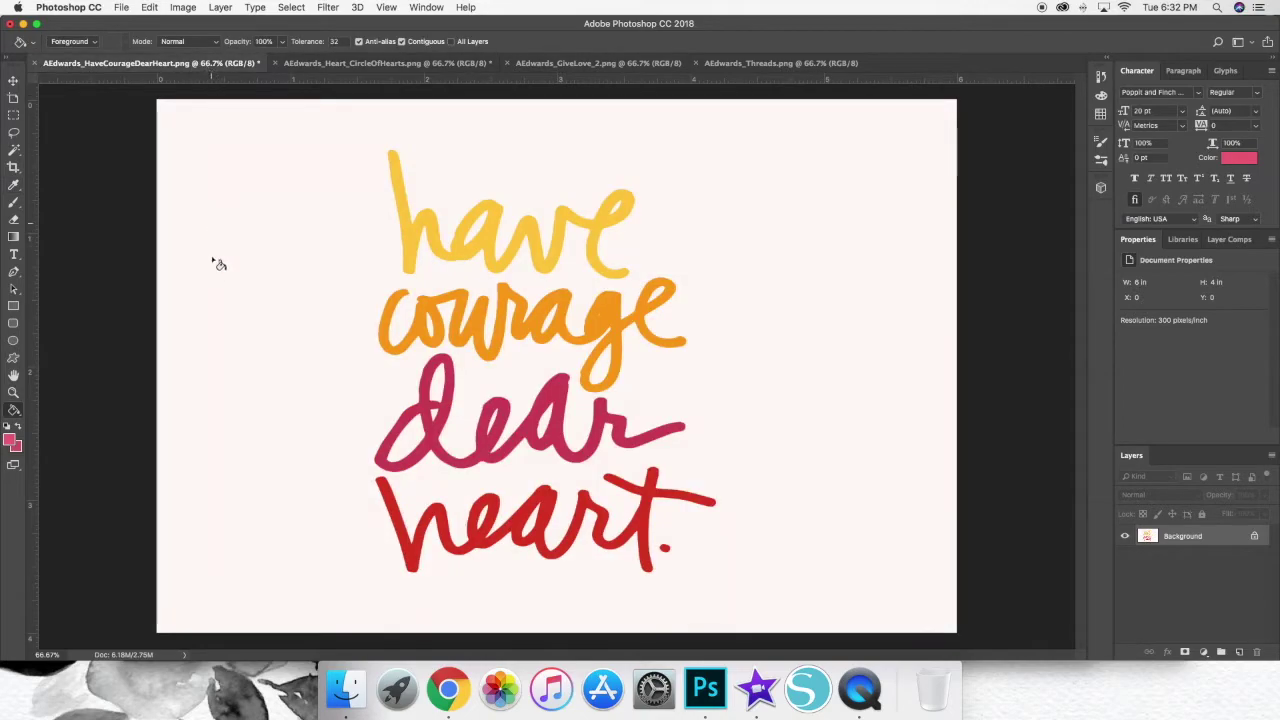
left_click(608, 312)
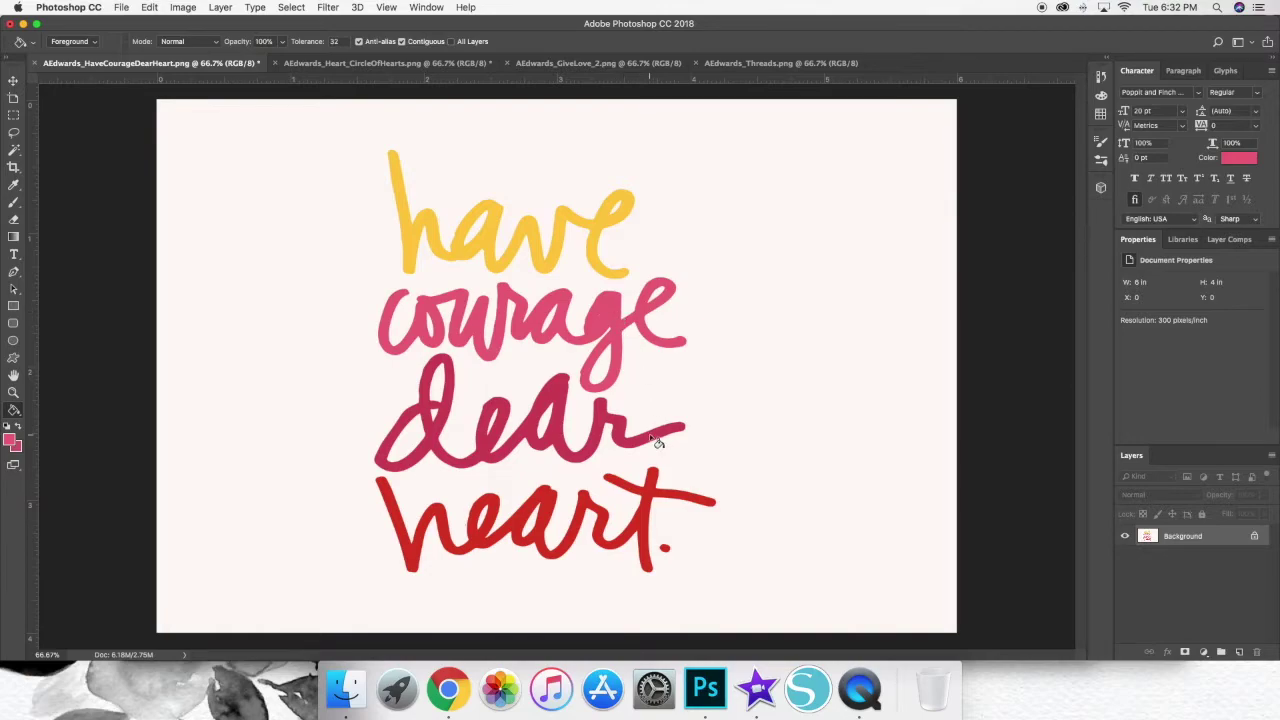
Step: Fill the word "have" on the quote card with the light pink of the circle's palest pink heart
key("x")
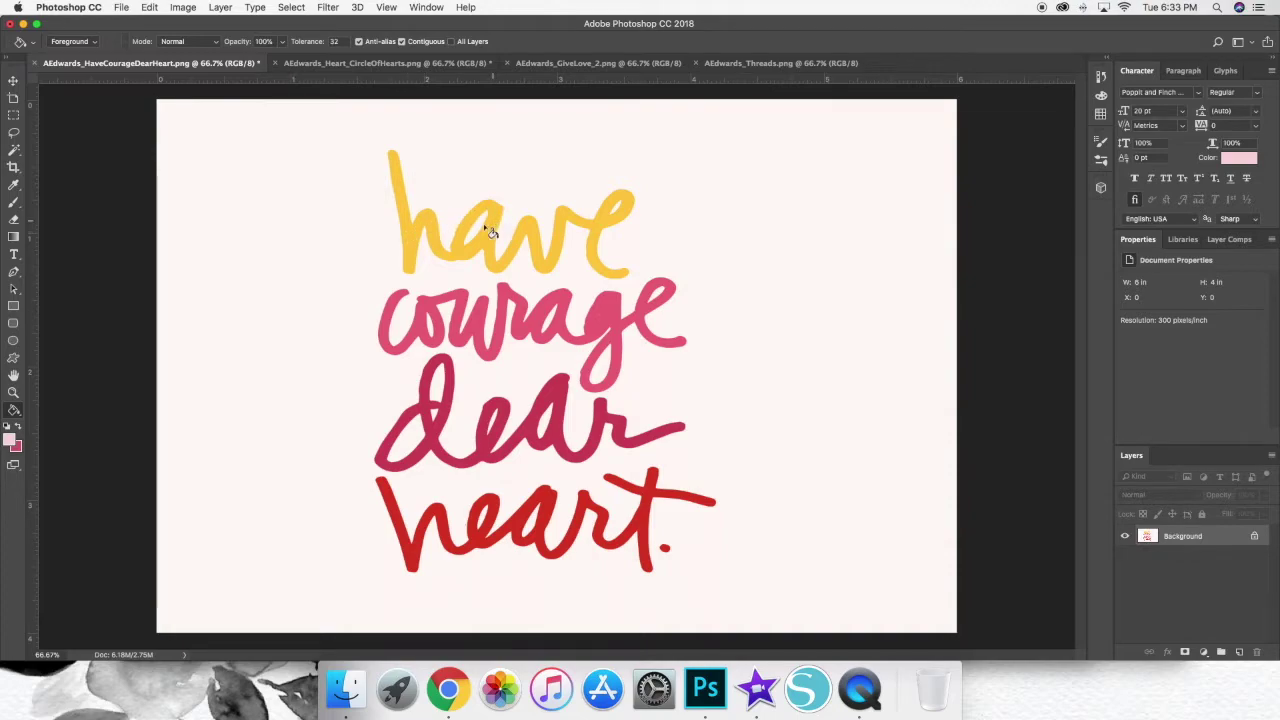
left_click(410, 242)
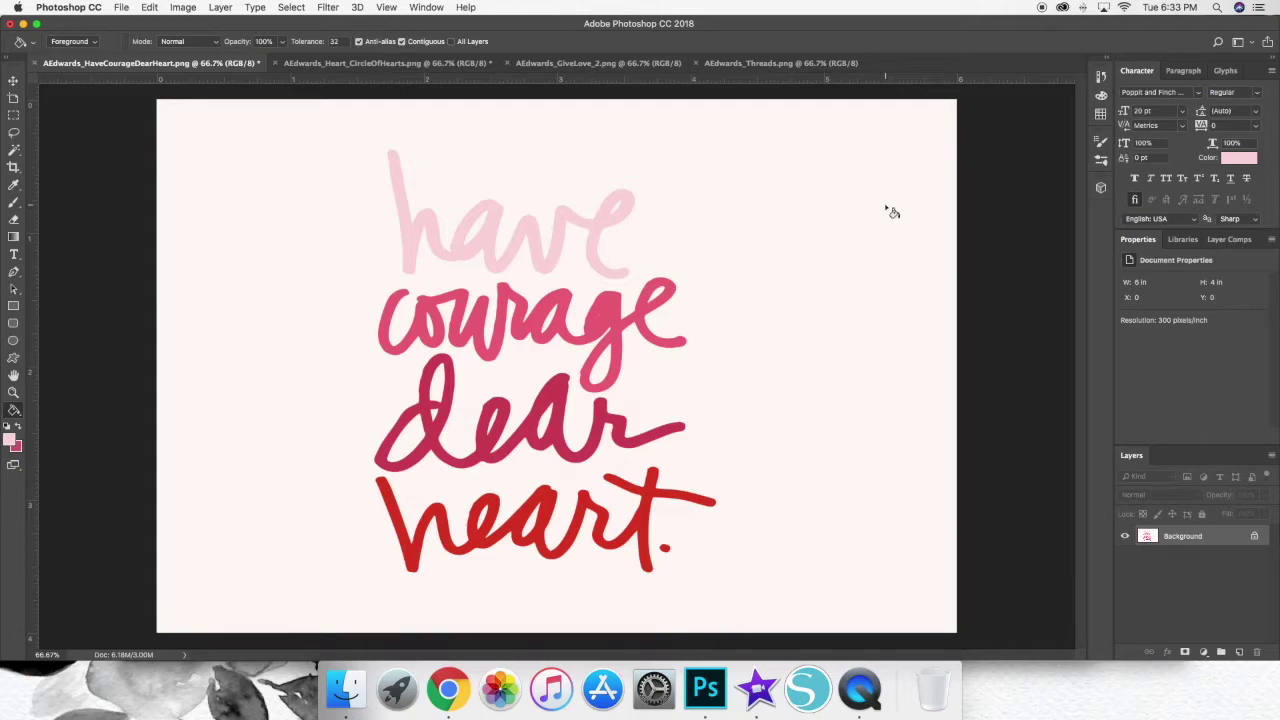
Step: Fill the background and the inside of the O on the GiveLove card with mint green d2e8db, sampled from the circle's mint heart
left_click(378, 66)
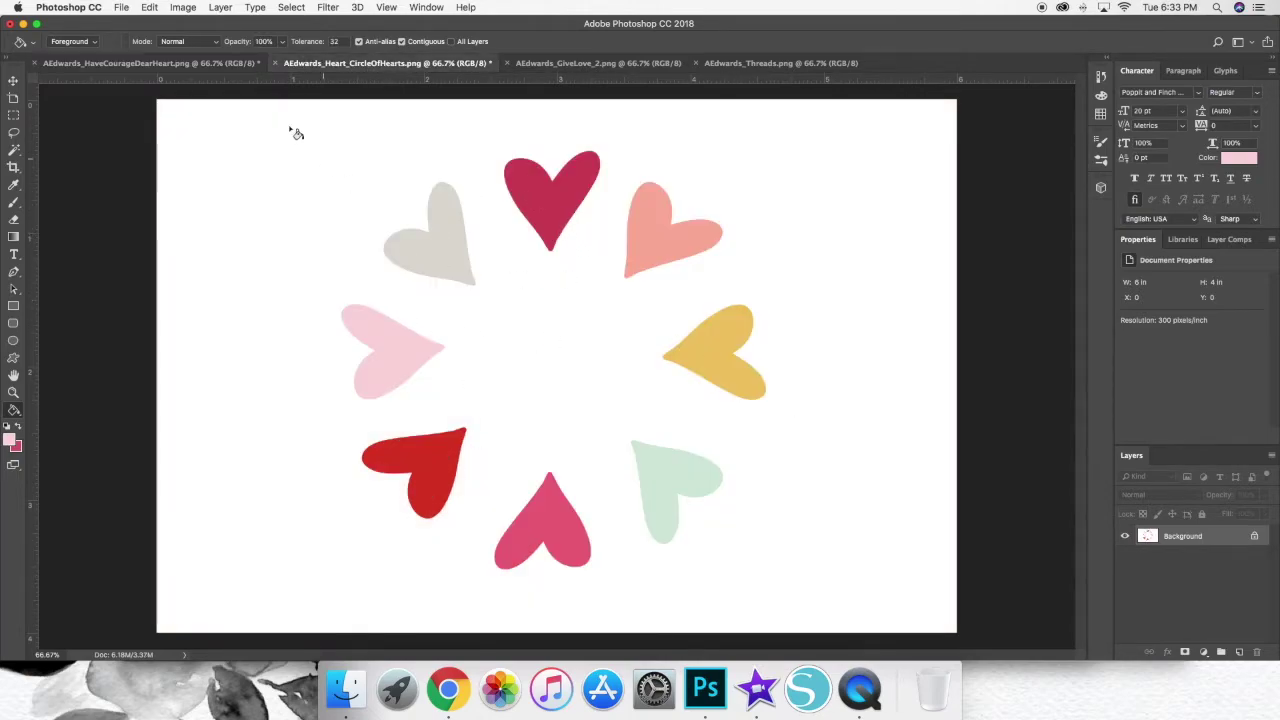
left_click(198, 66)
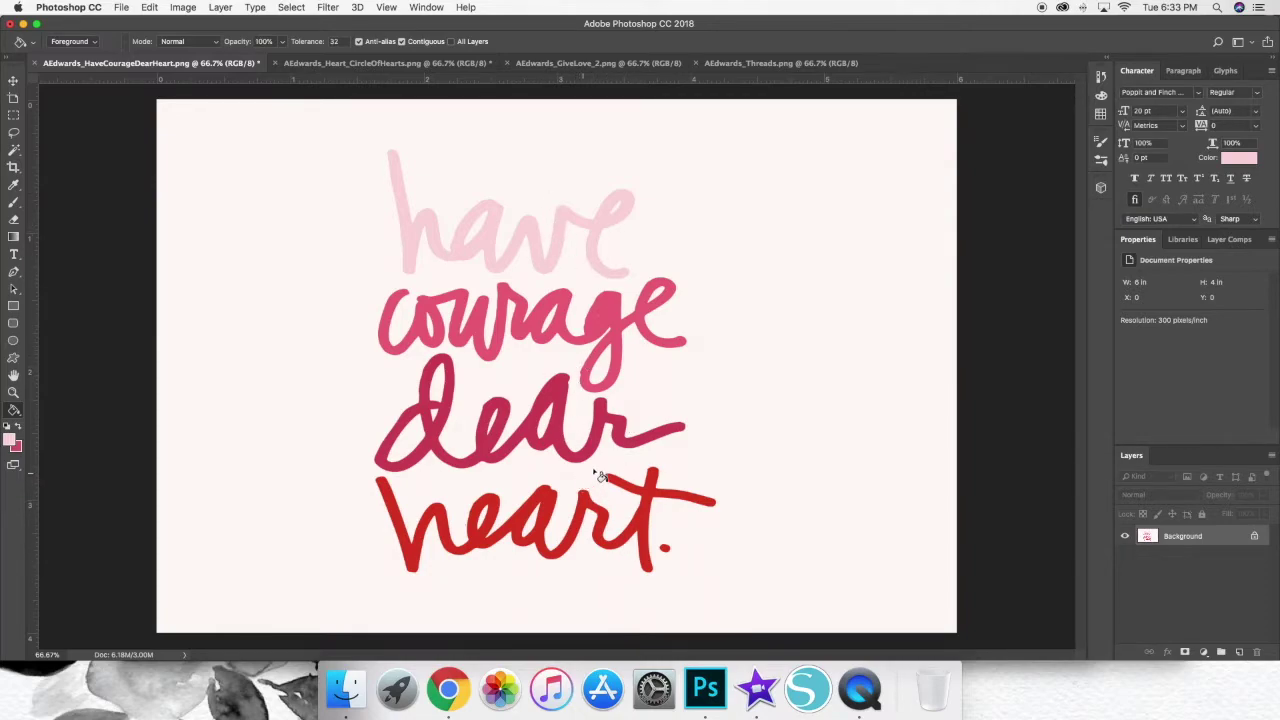
left_click(578, 63)
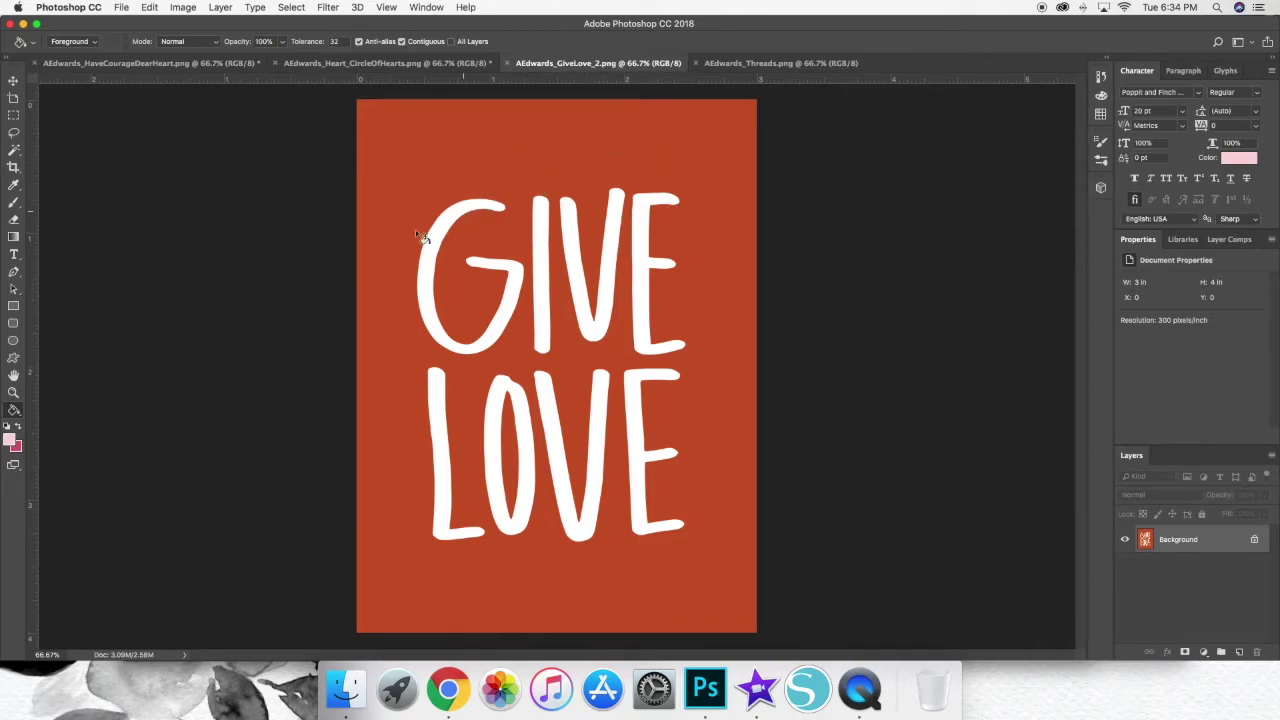
left_click(349, 63)
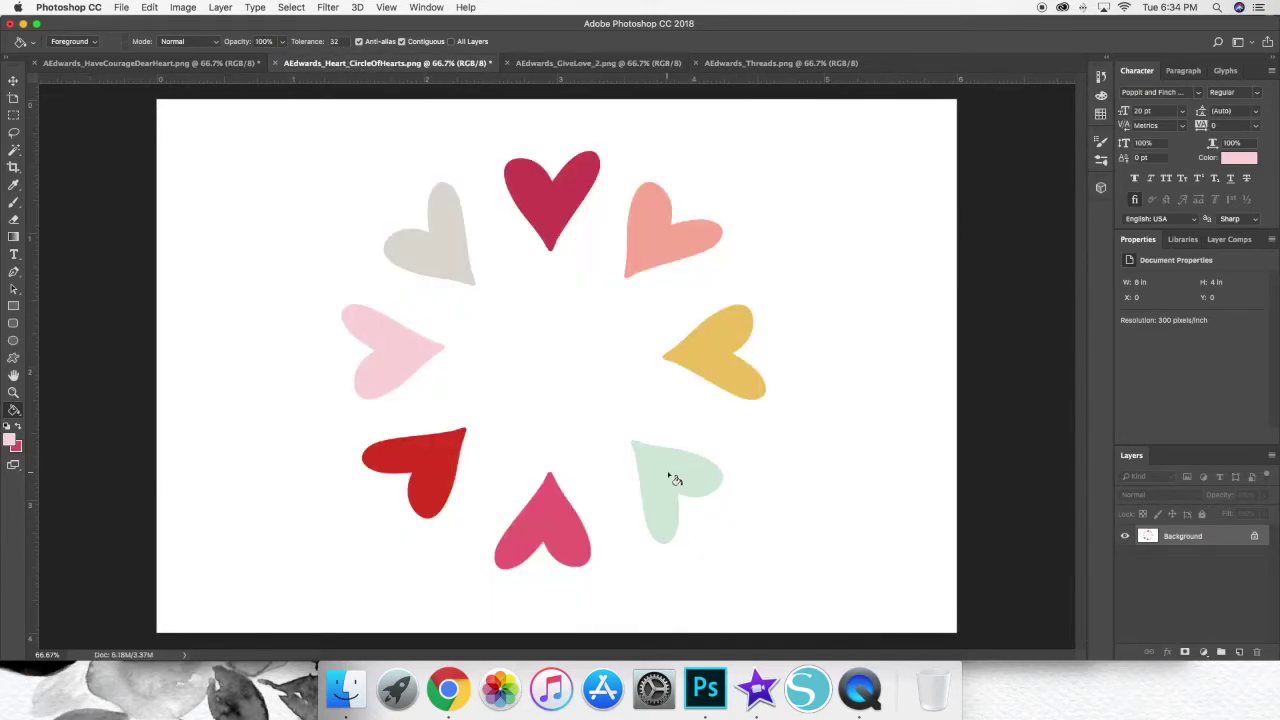
left_click(10, 439)
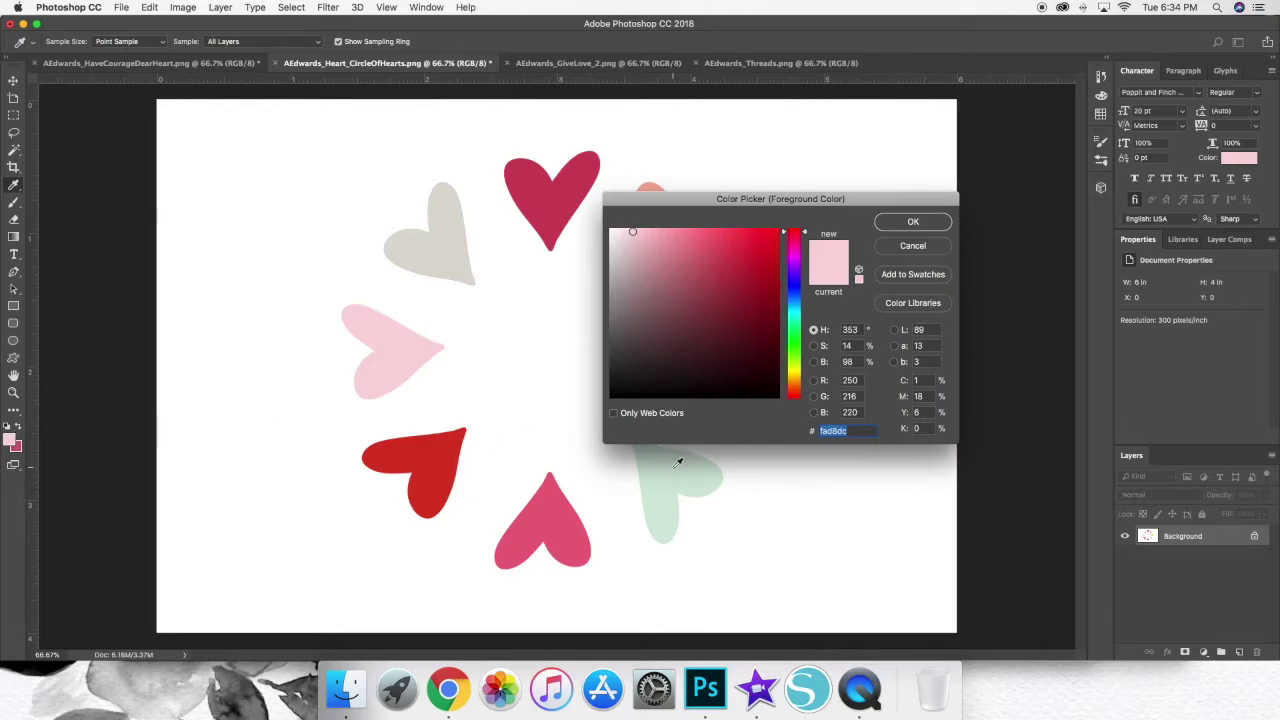
left_click(674, 470)
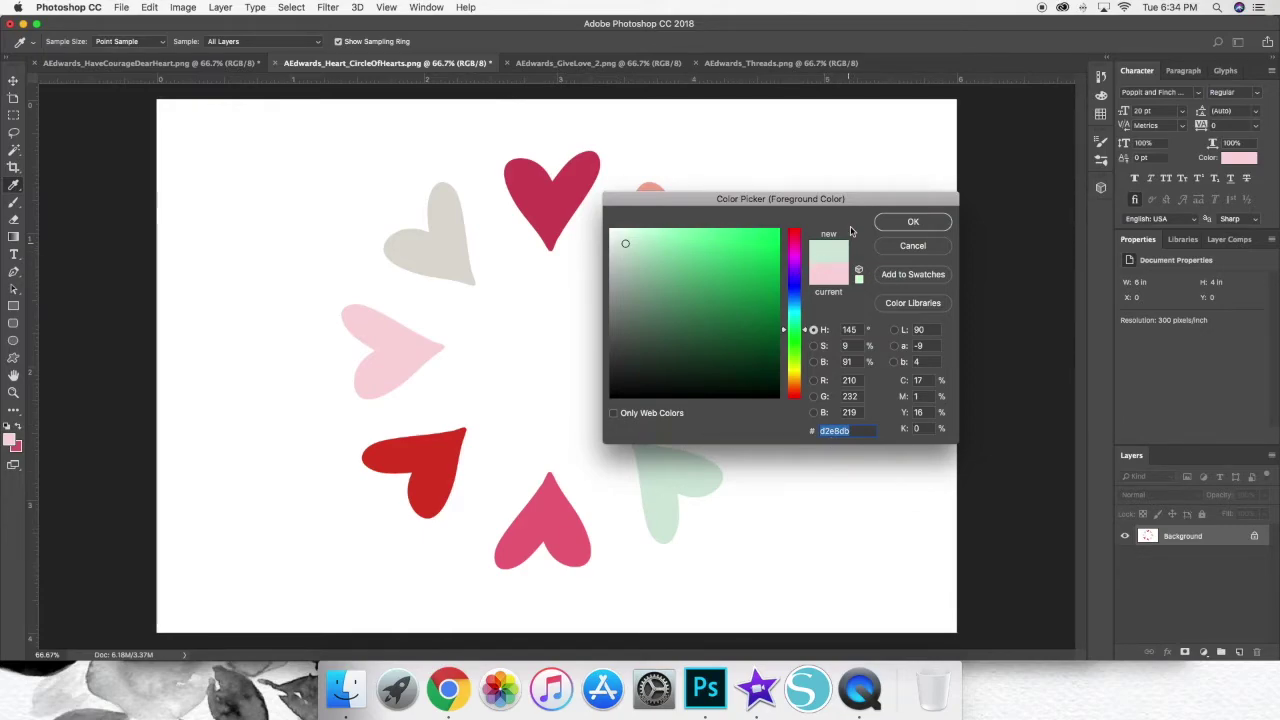
left_click(925, 222)
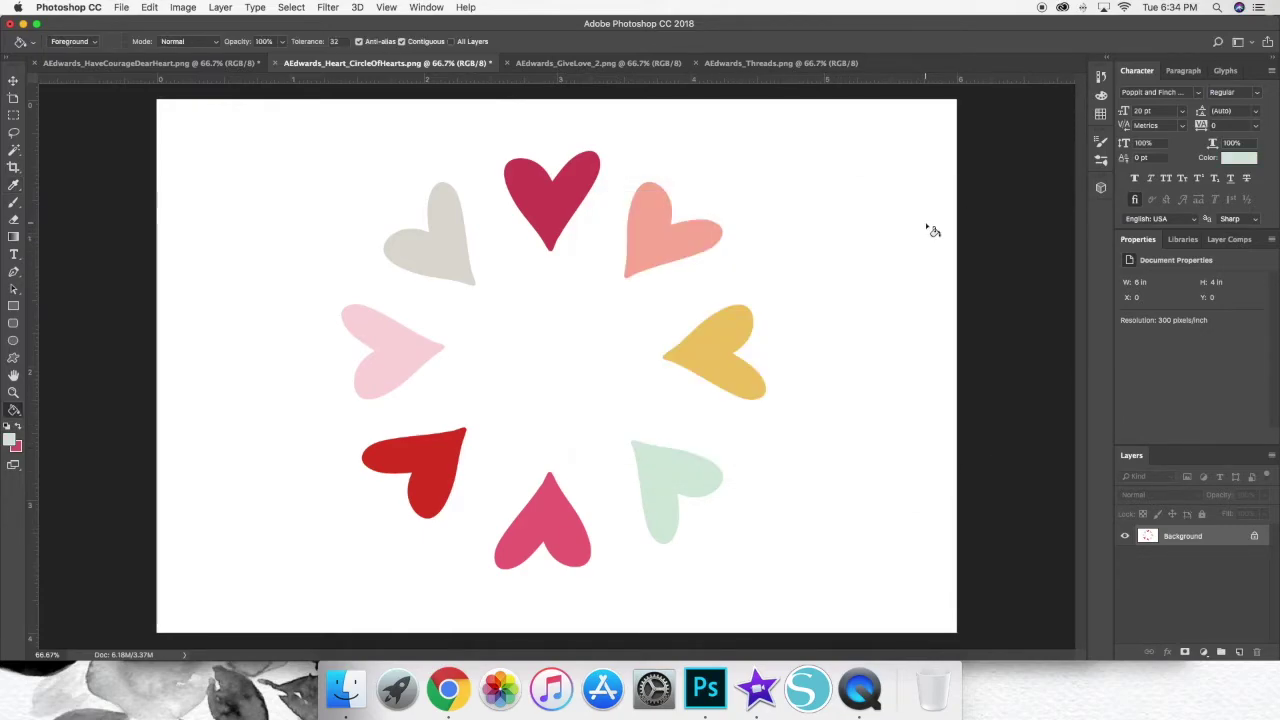
left_click(598, 63)
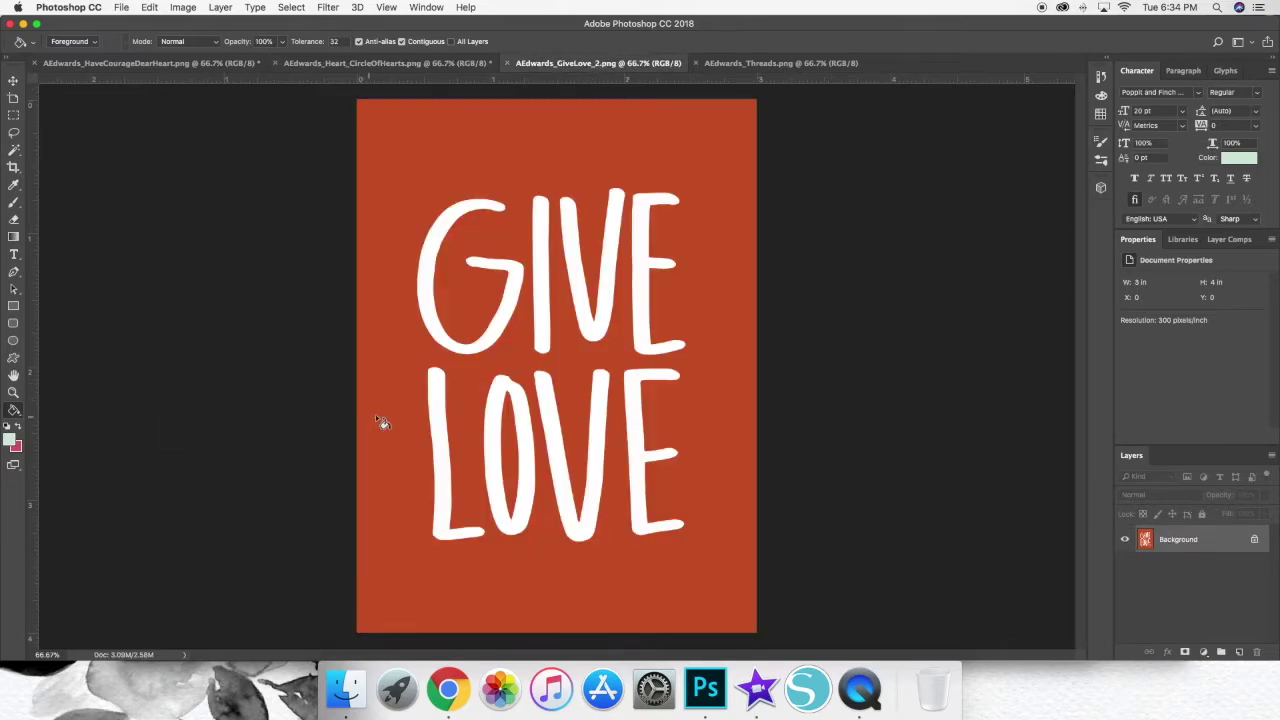
left_click(713, 265)
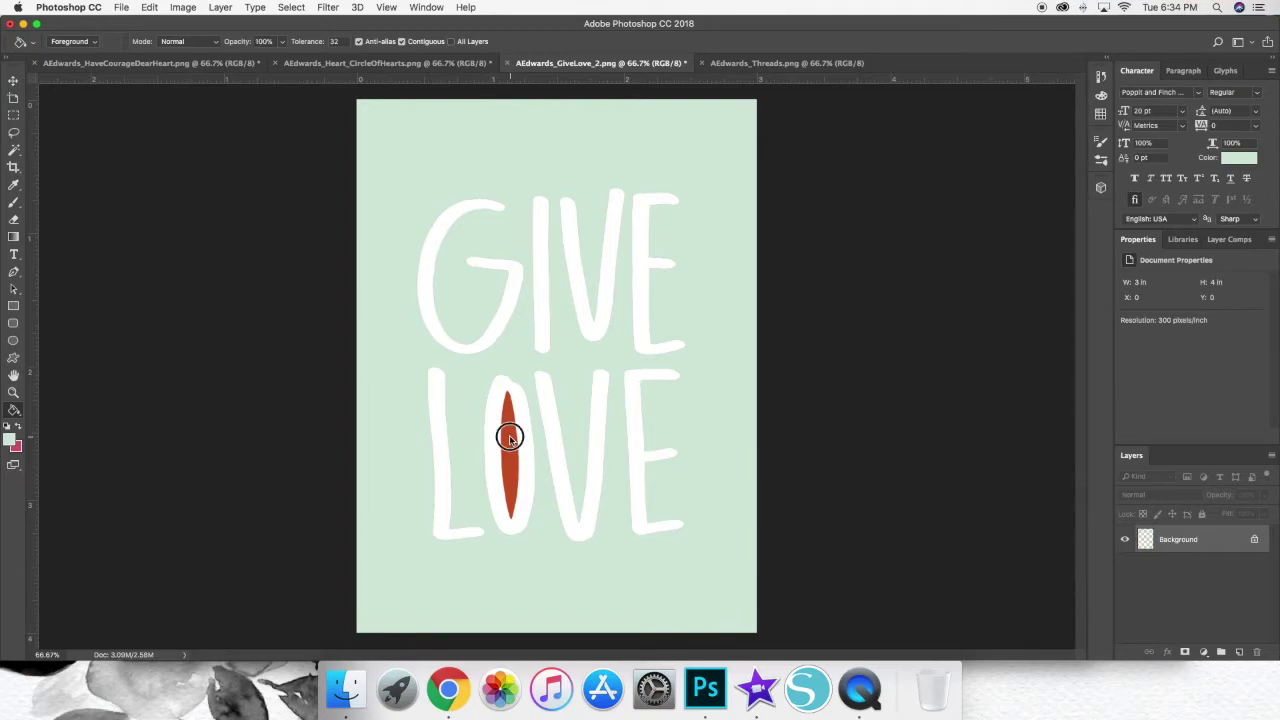
left_click(509, 438)
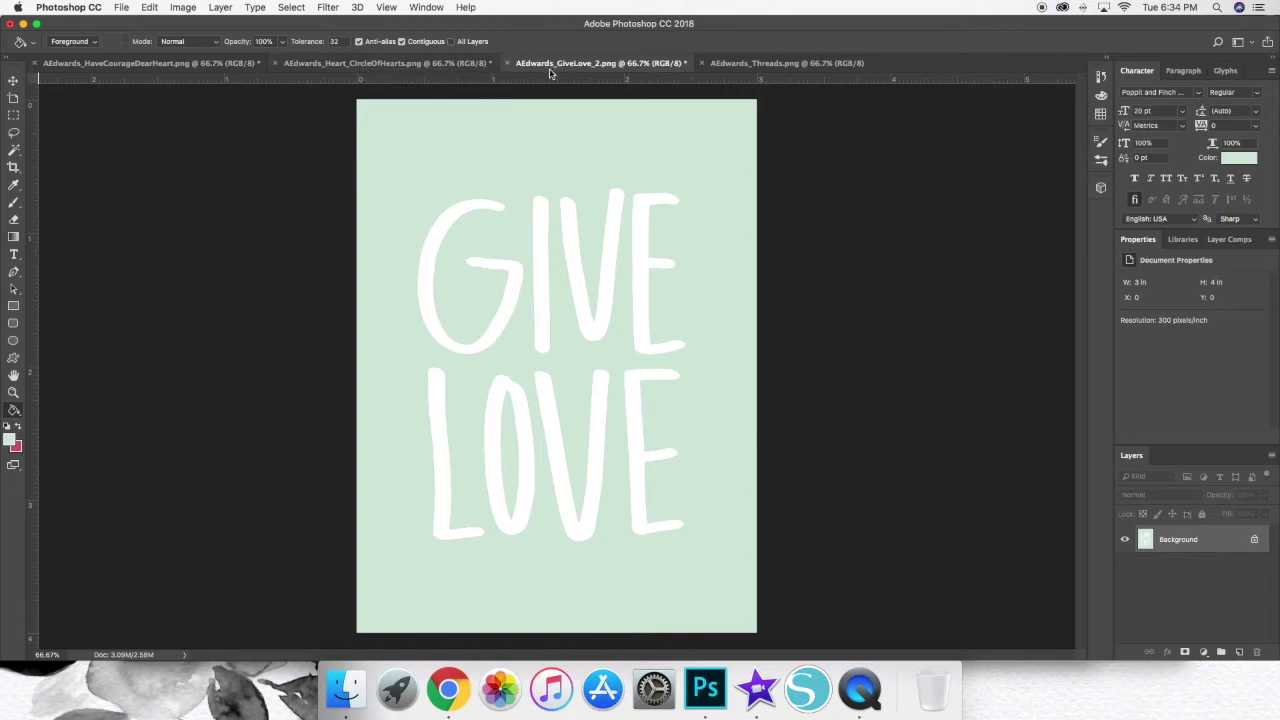
Step: Fill the word "threads" on the Threads card with crimson d1465d, sampled from the uppermost heart in the circle
left_click(780, 63)
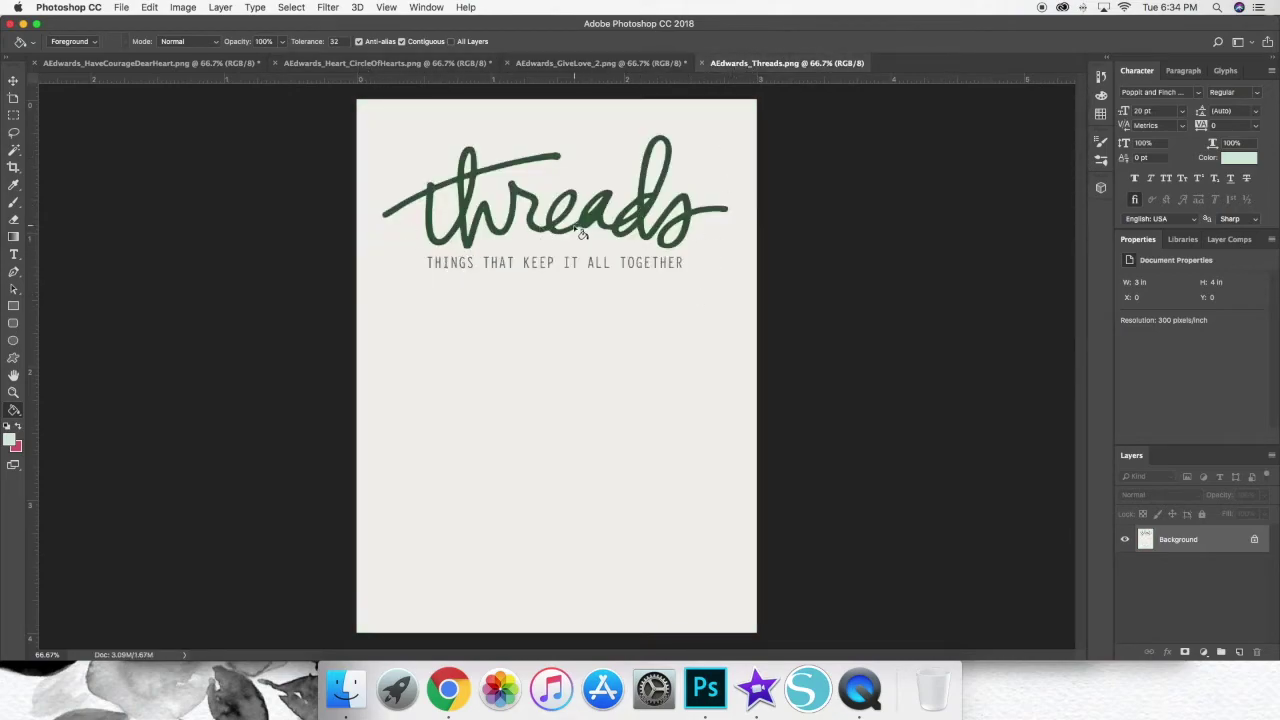
left_click(407, 63)
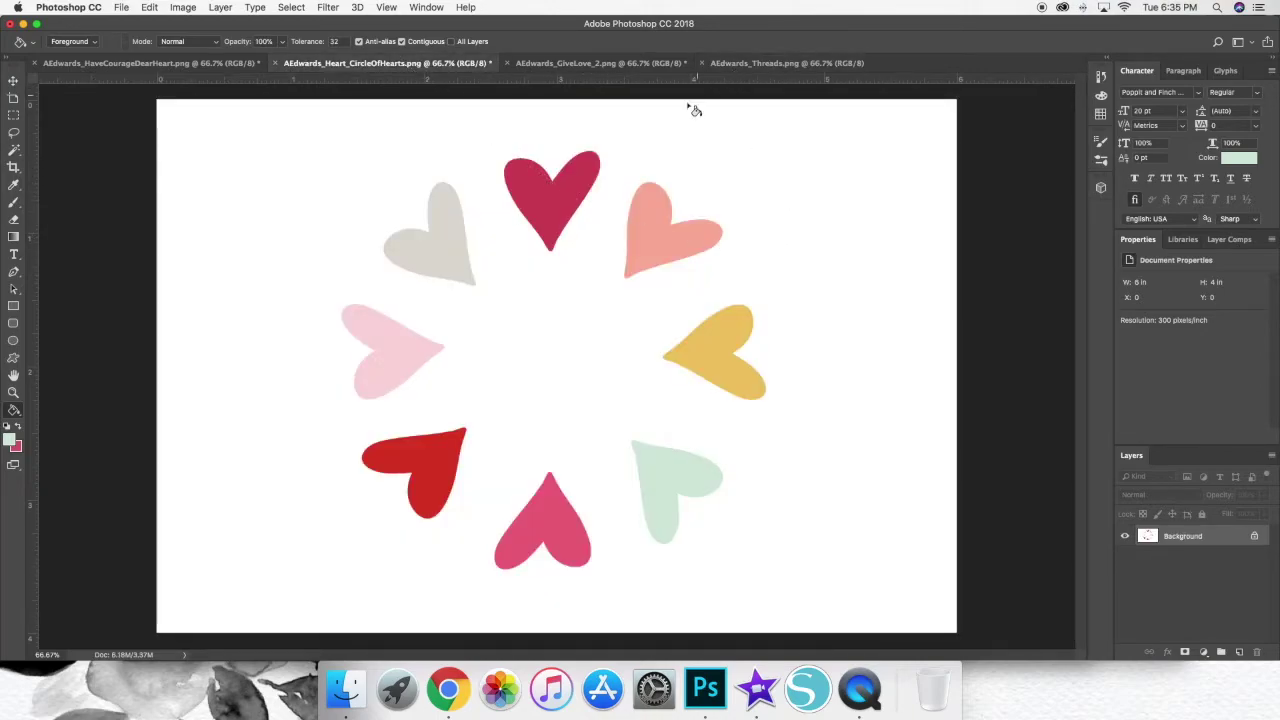
left_click(790, 63)
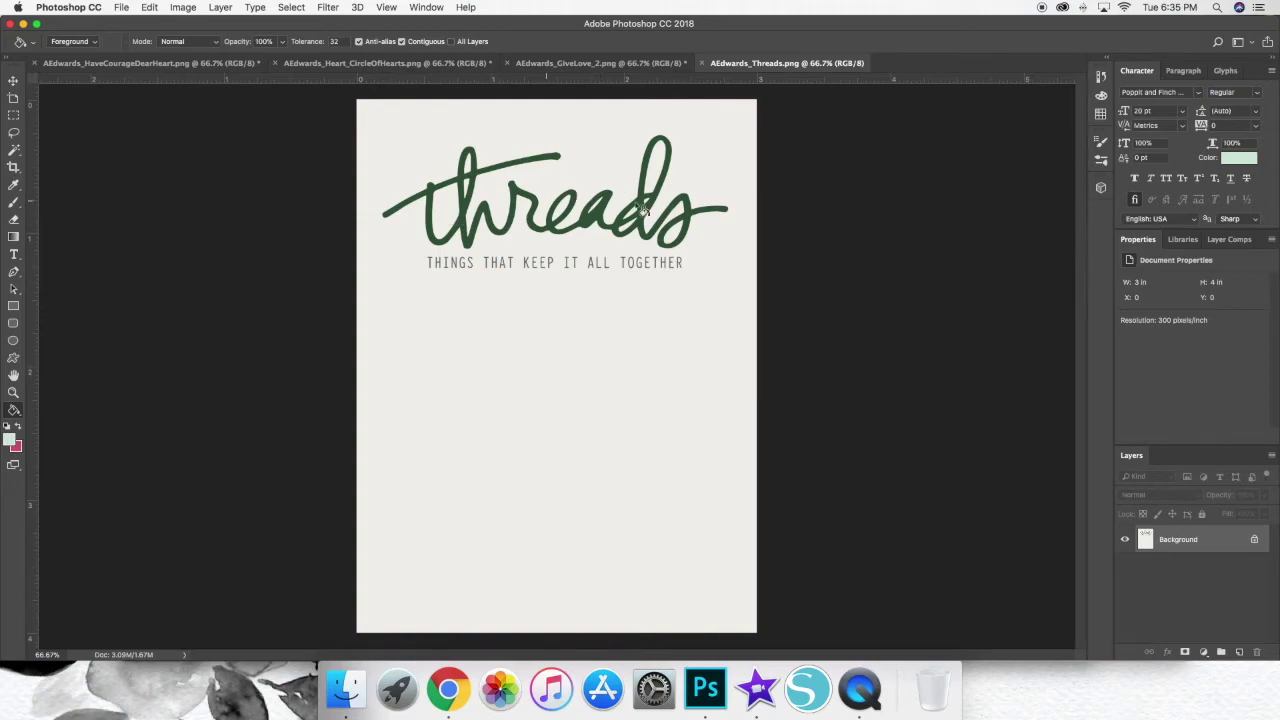
left_click(390, 63)
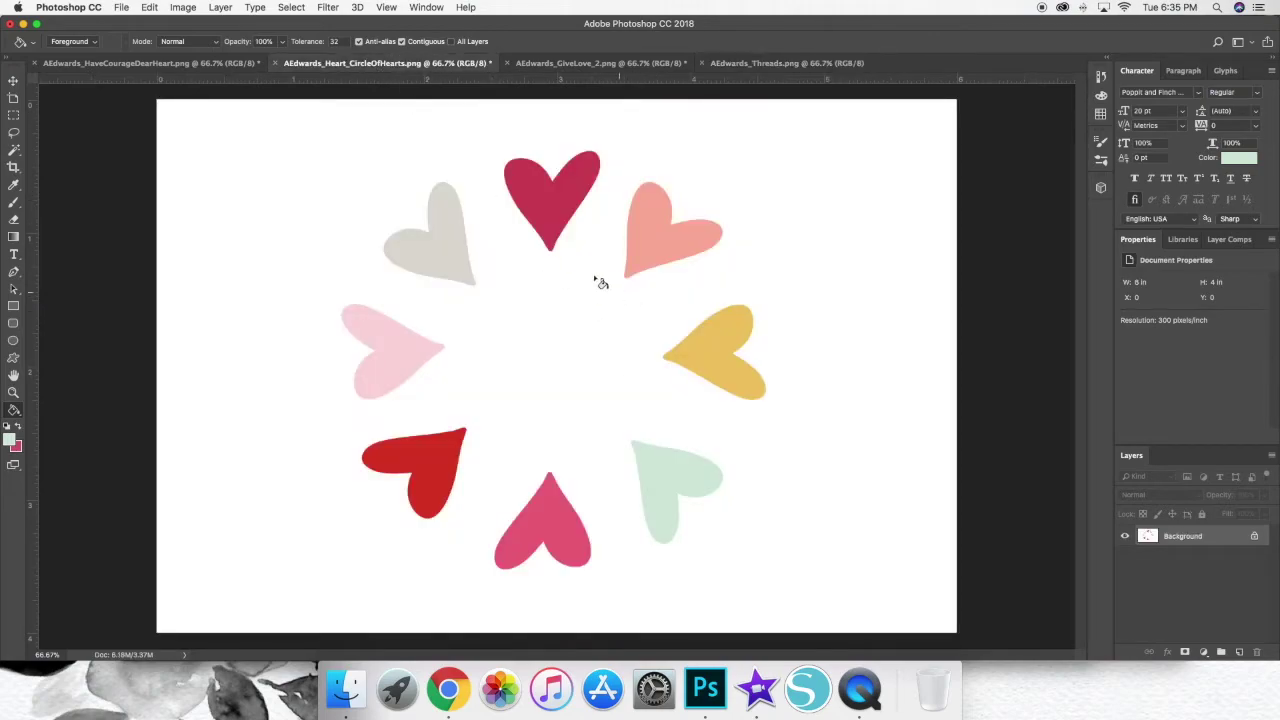
left_click(10, 439)
left_click(565, 190)
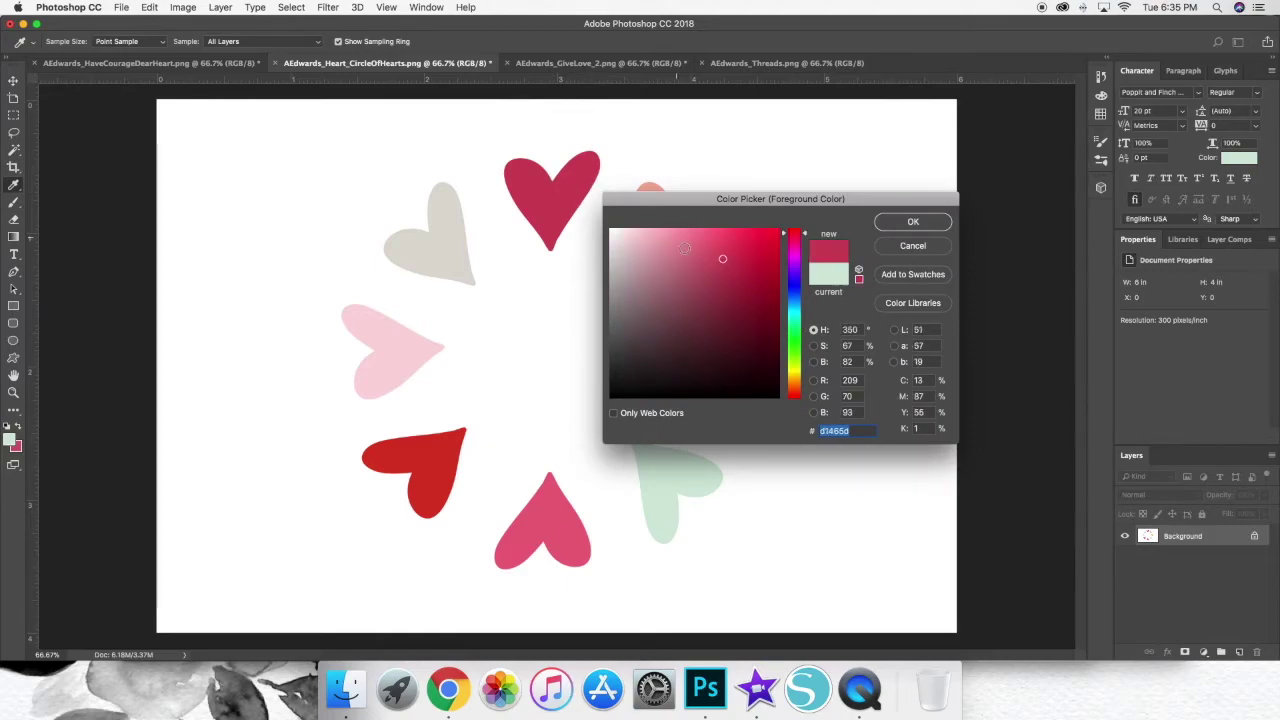
left_click(915, 222)
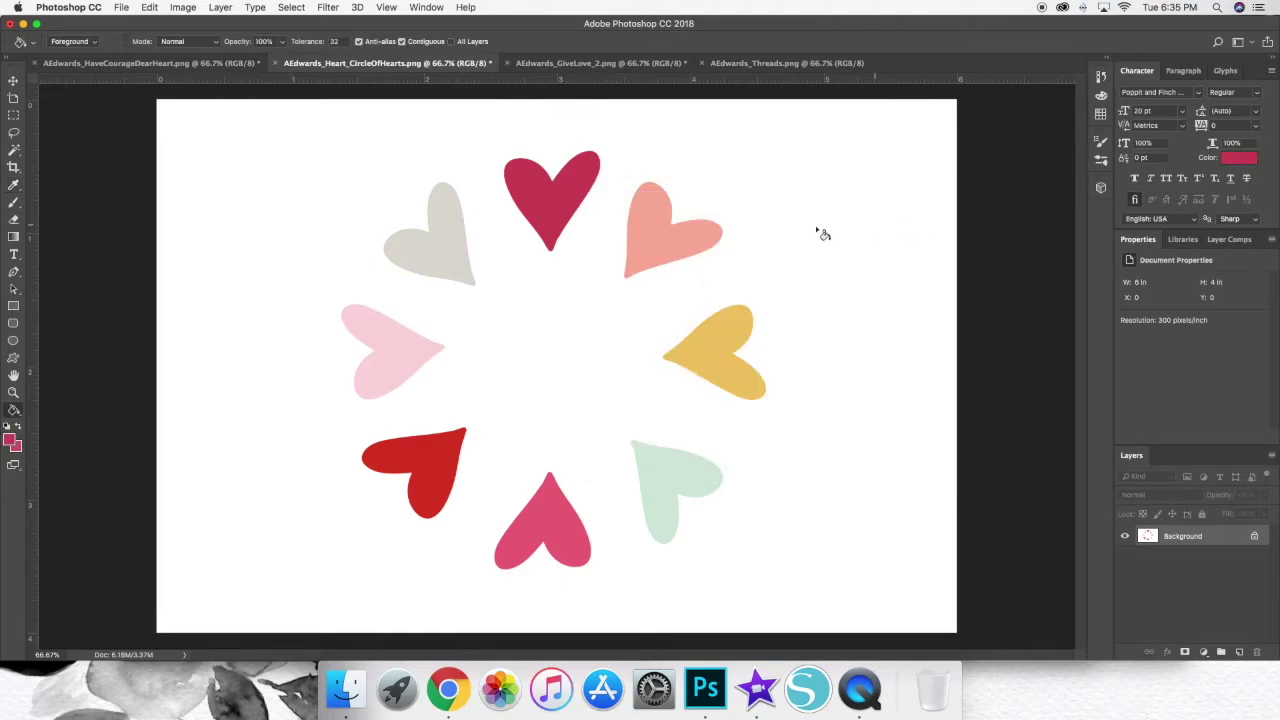
left_click(787, 63)
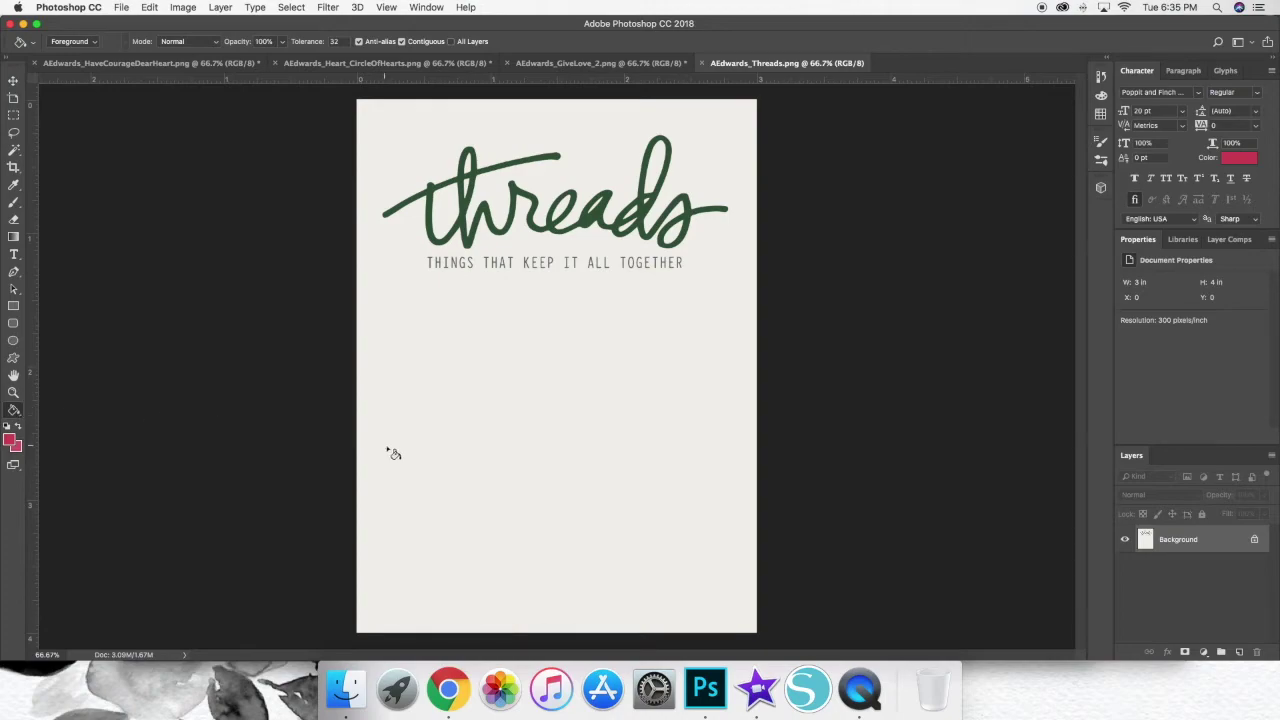
left_click(463, 205)
left_click(463, 205)
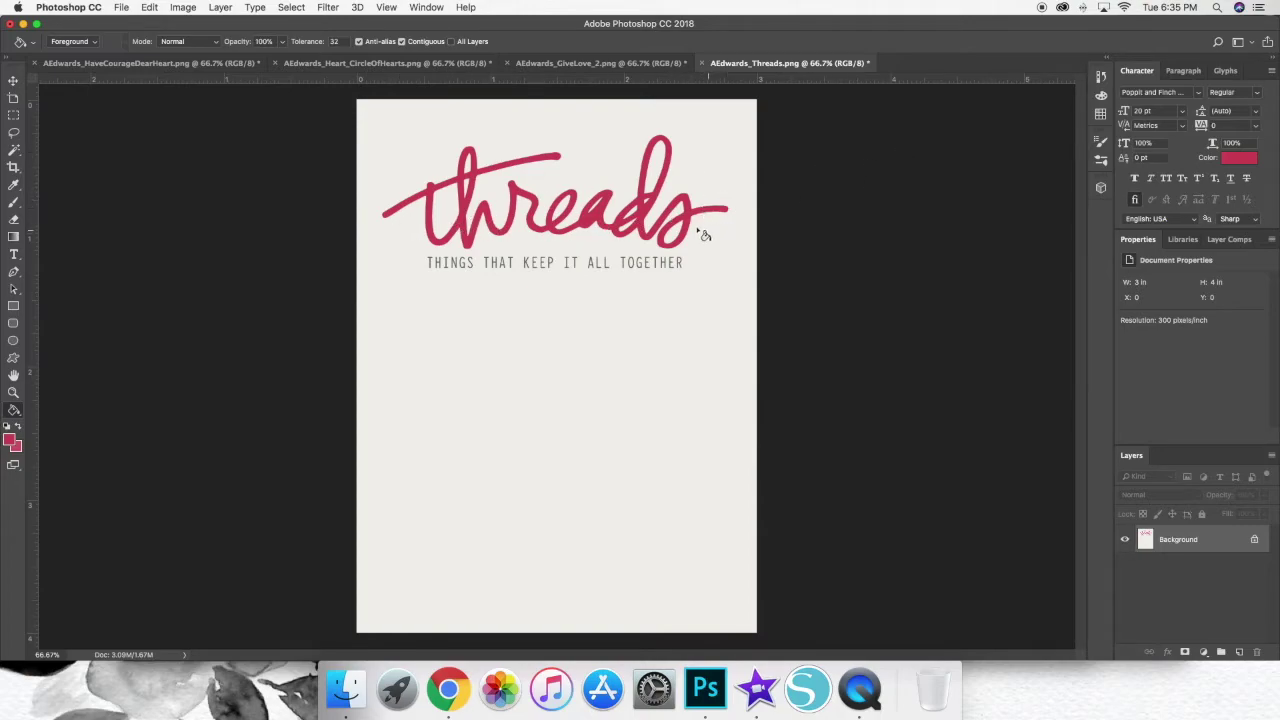
Step: Review the recolored GiveLove, HaveCourageDearHeart and Threads cards against the circle of hearts and the DotDesign card
left_click(555, 63)
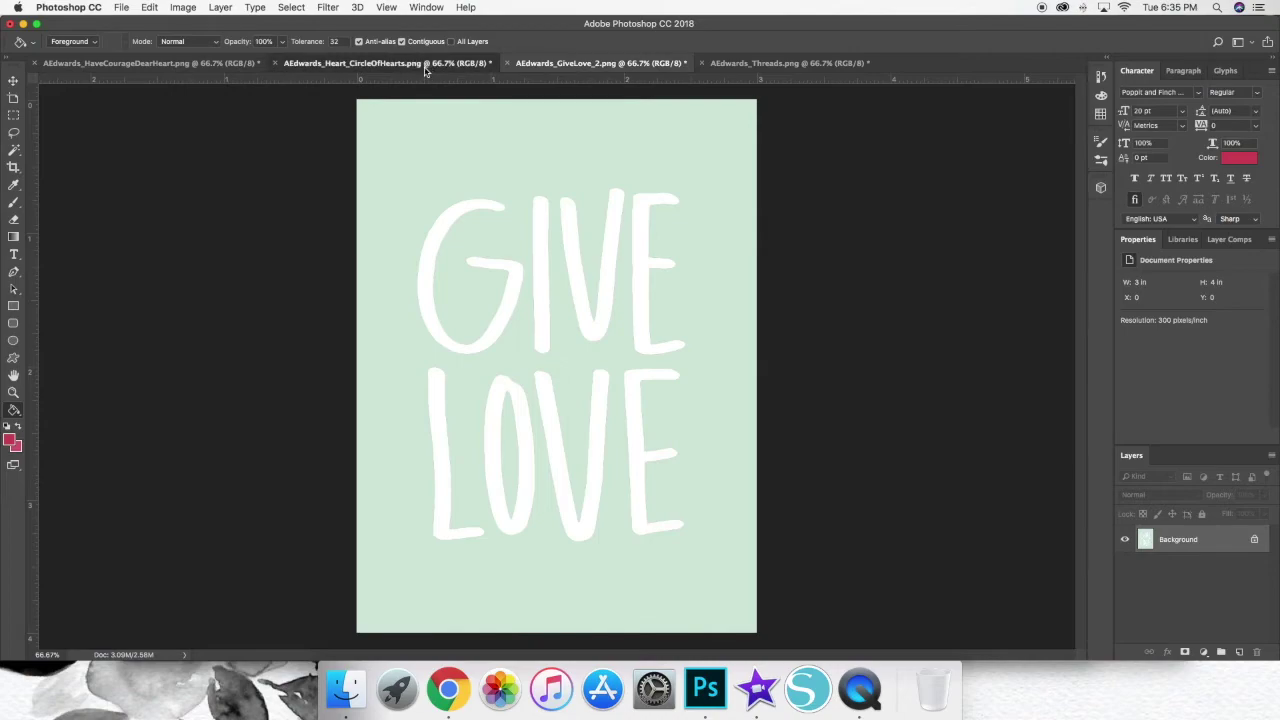
left_click(427, 63)
left_click(227, 66)
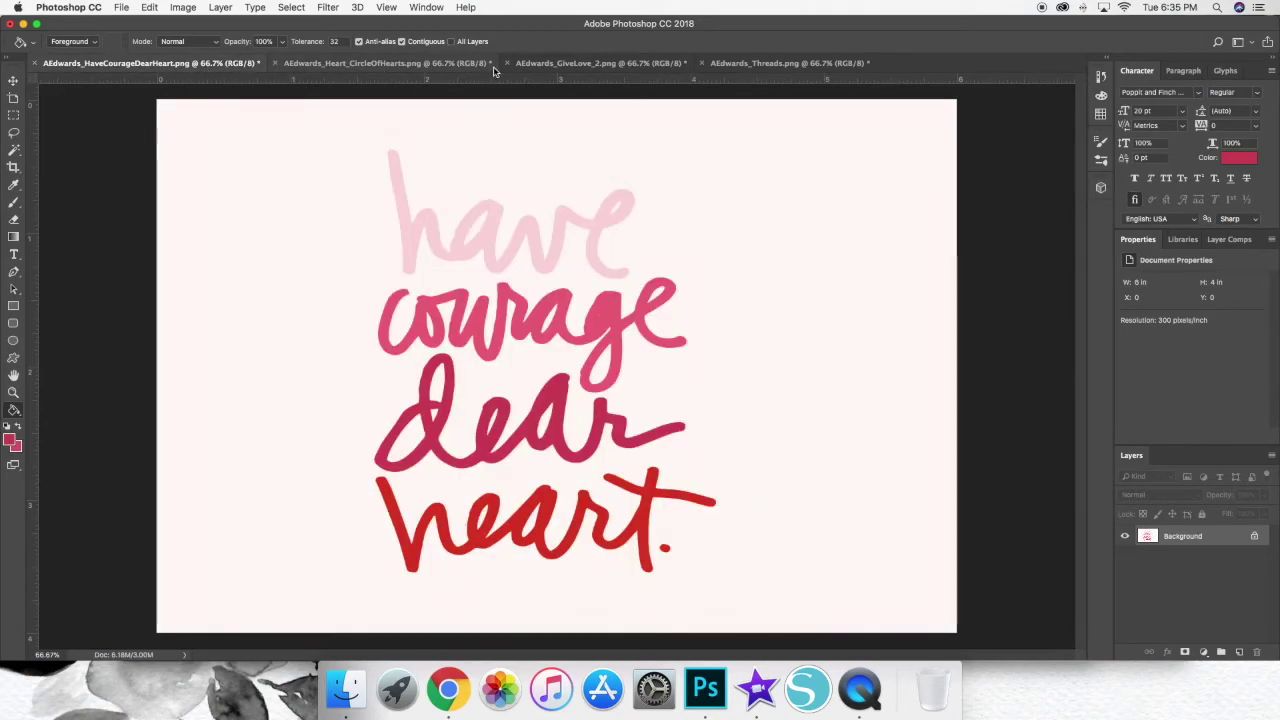
left_click(775, 63)
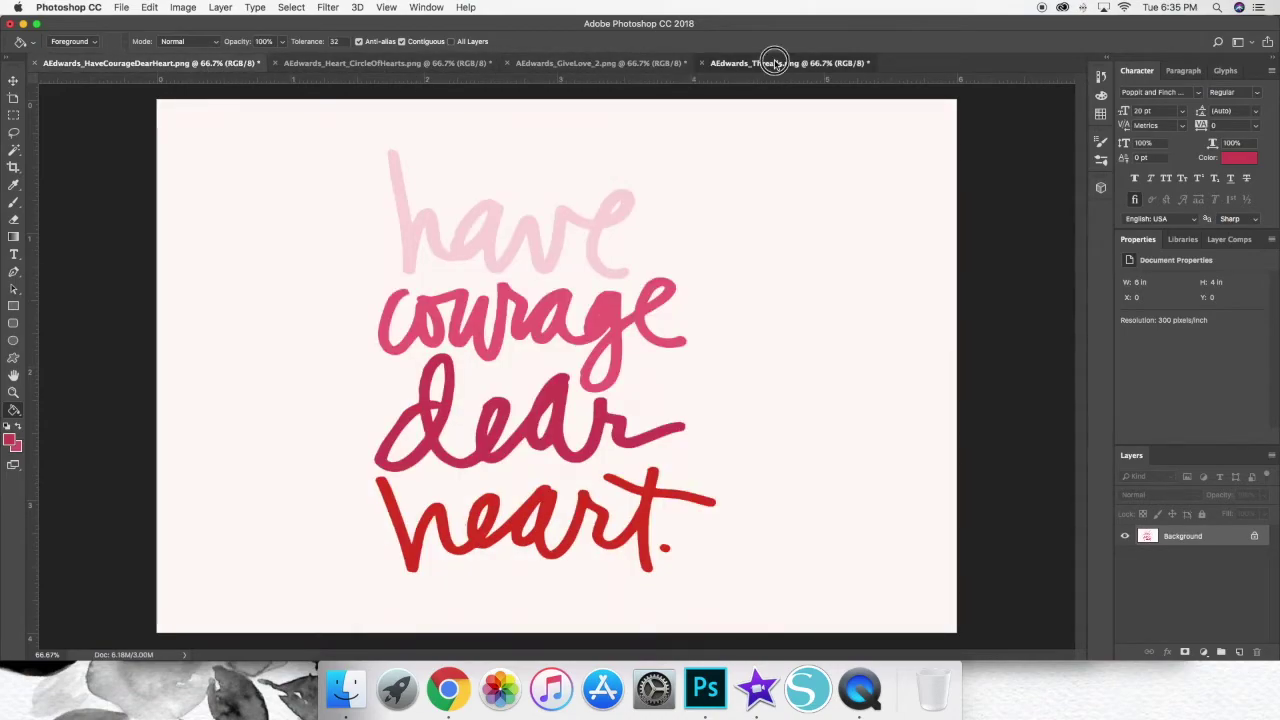
left_click(600, 63)
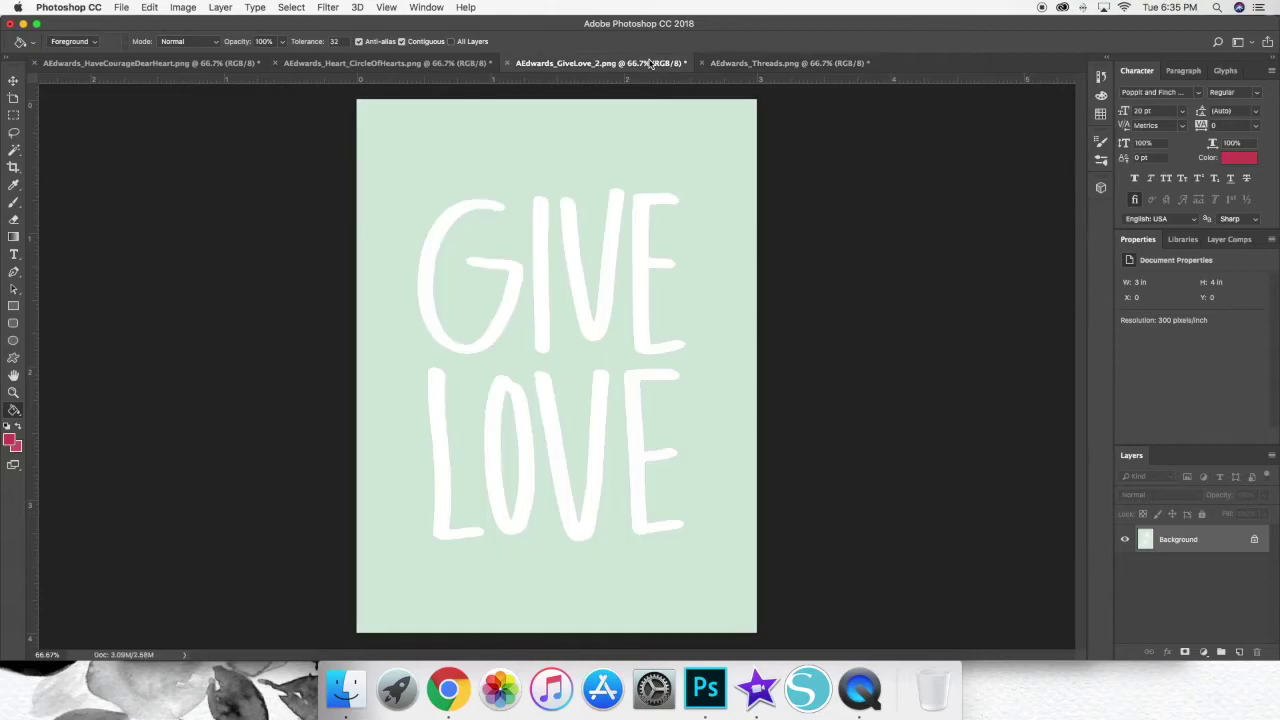
left_click(778, 63)
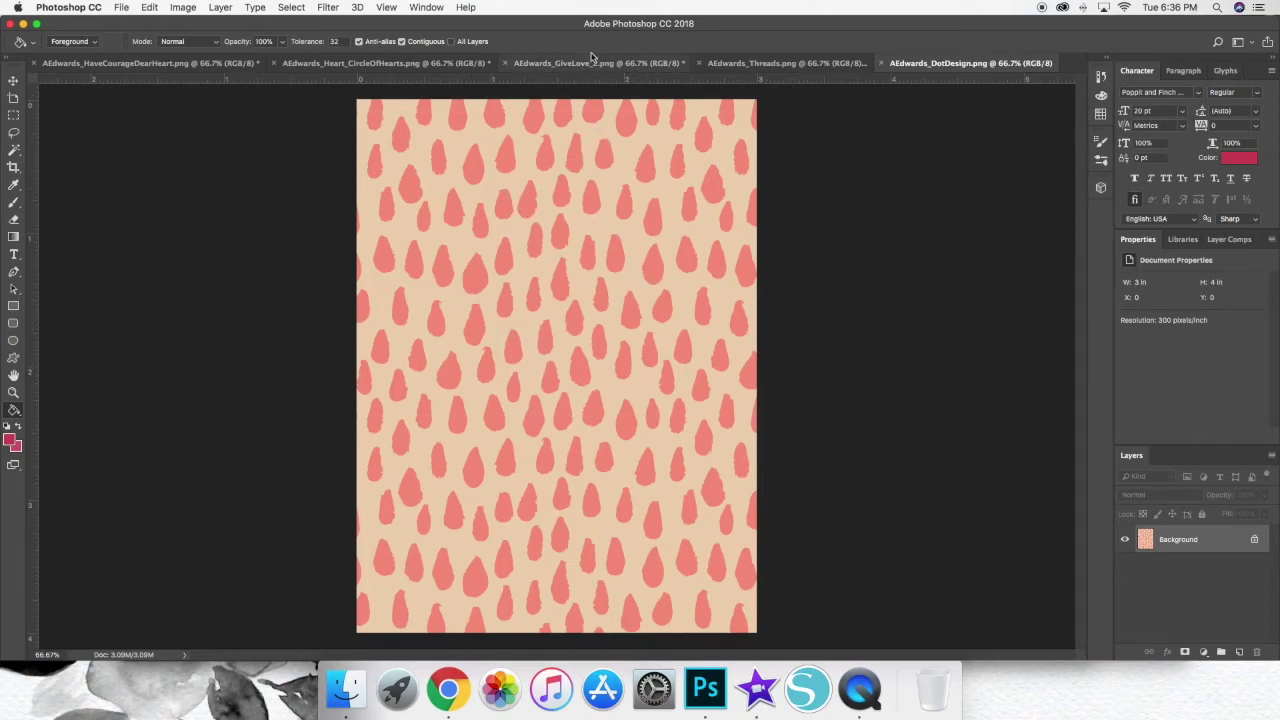
left_click(752, 63)
left_click(596, 62)
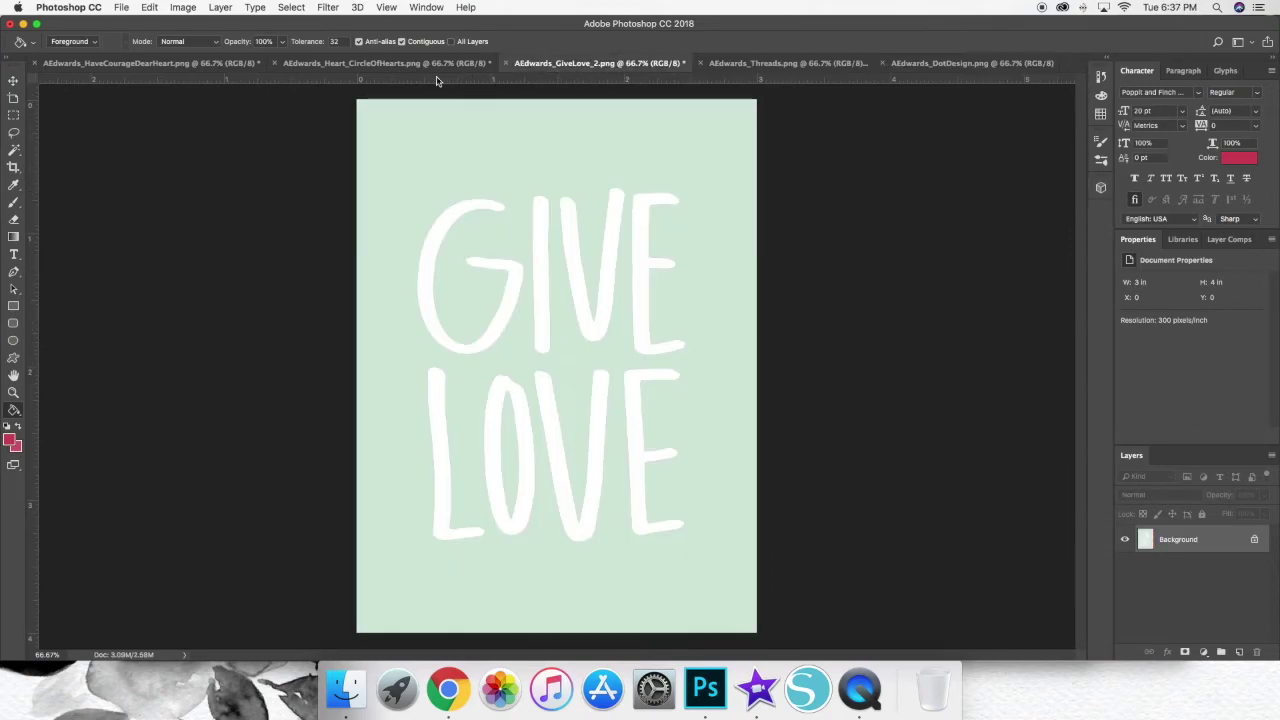
left_click(404, 66)
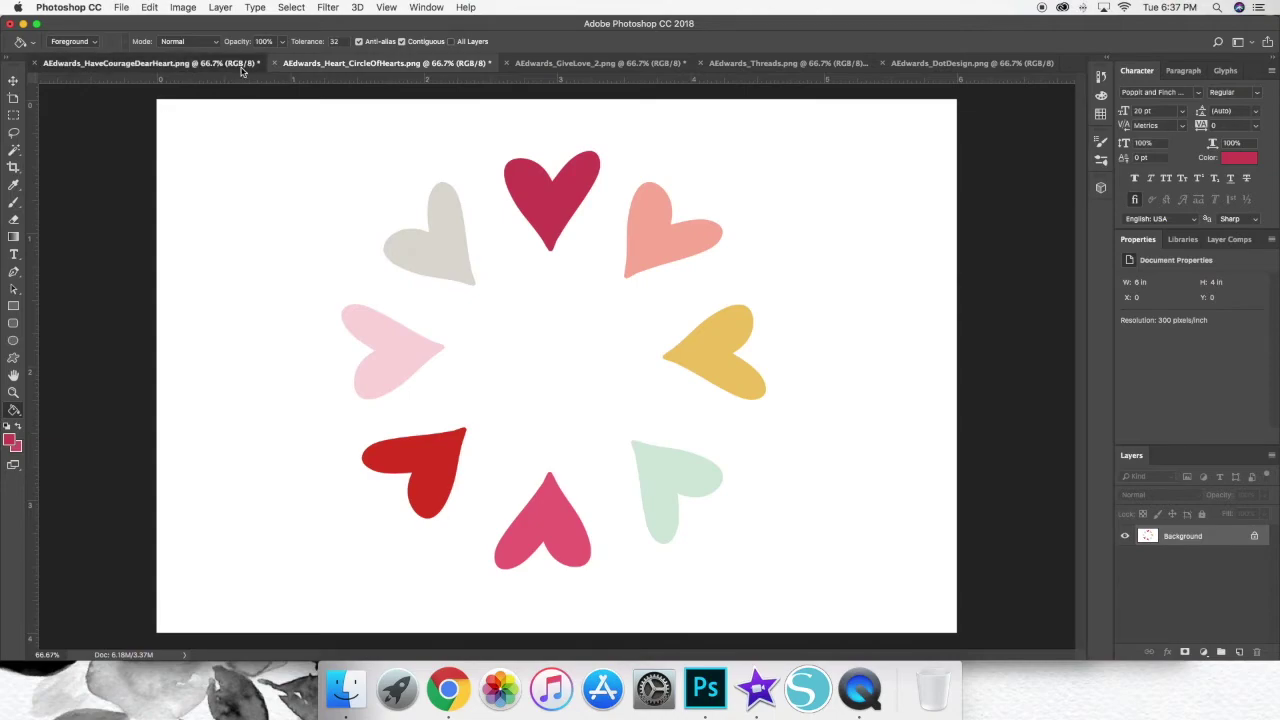
left_click(240, 64)
left_click(406, 66)
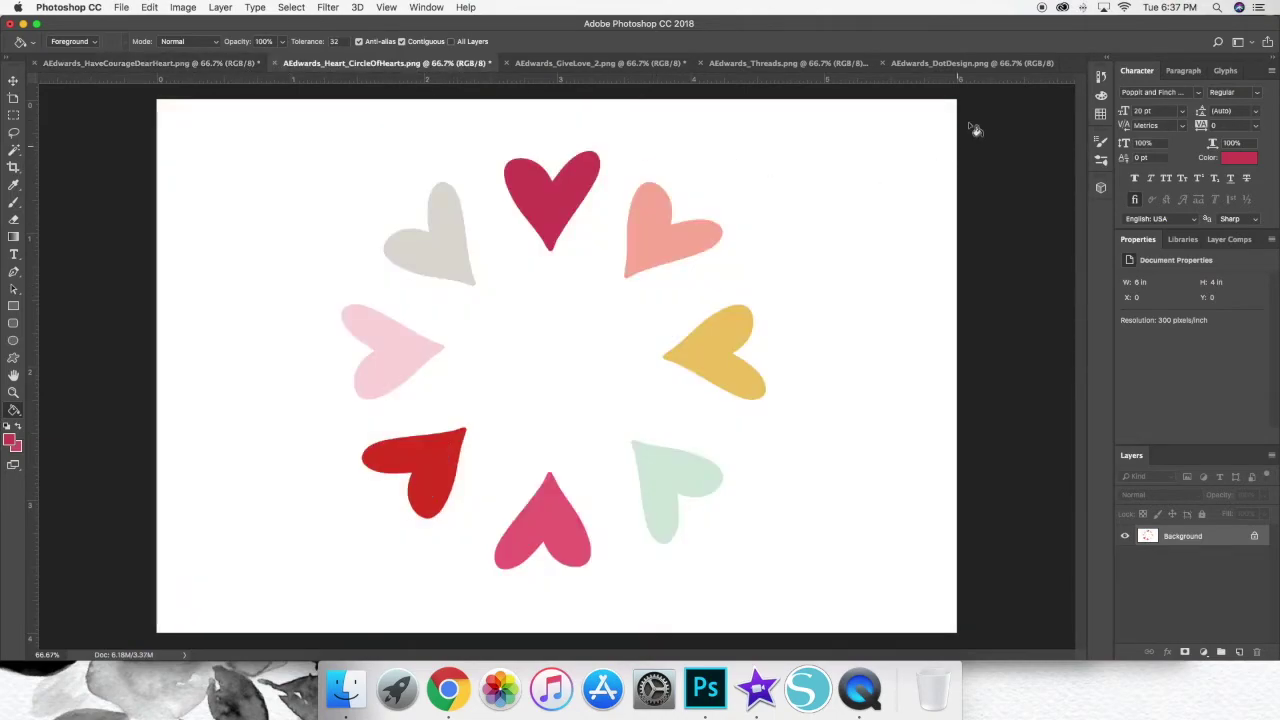
Step: Fill the beige background of the DotDesign card with light pink fad8dc, sampled from the circle's palest pink heart
left_click(945, 63)
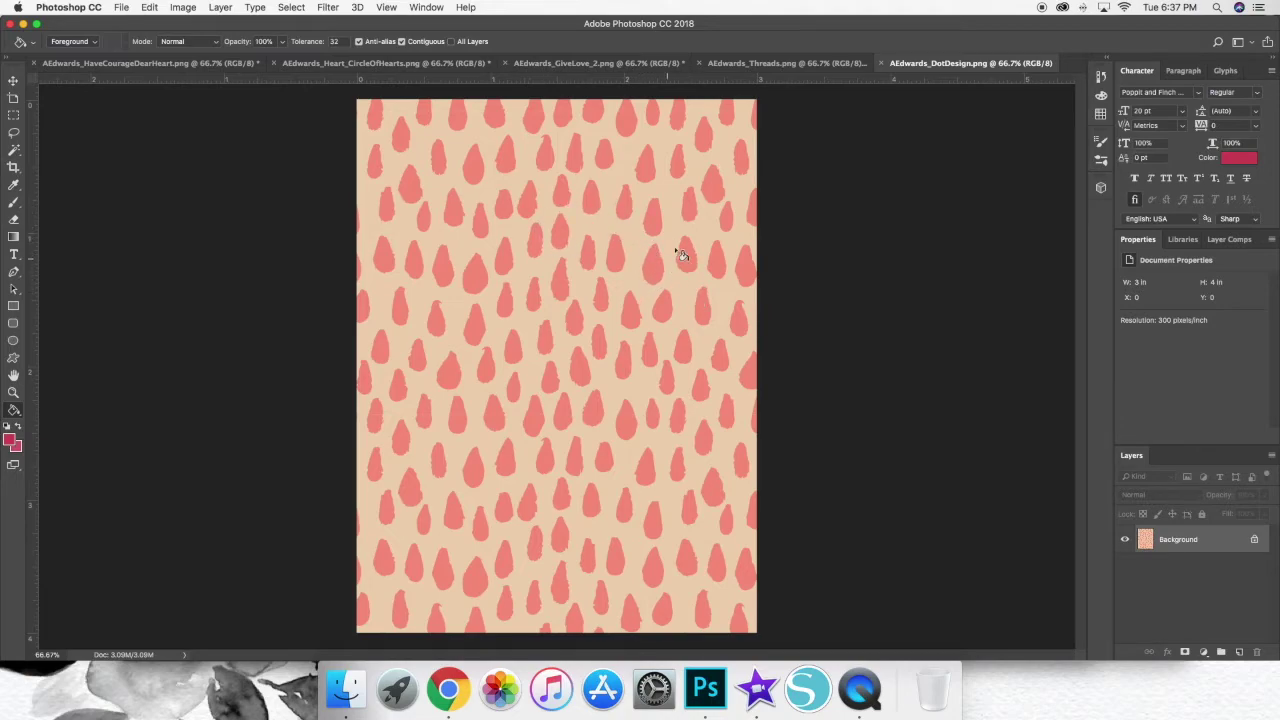
left_click(425, 63)
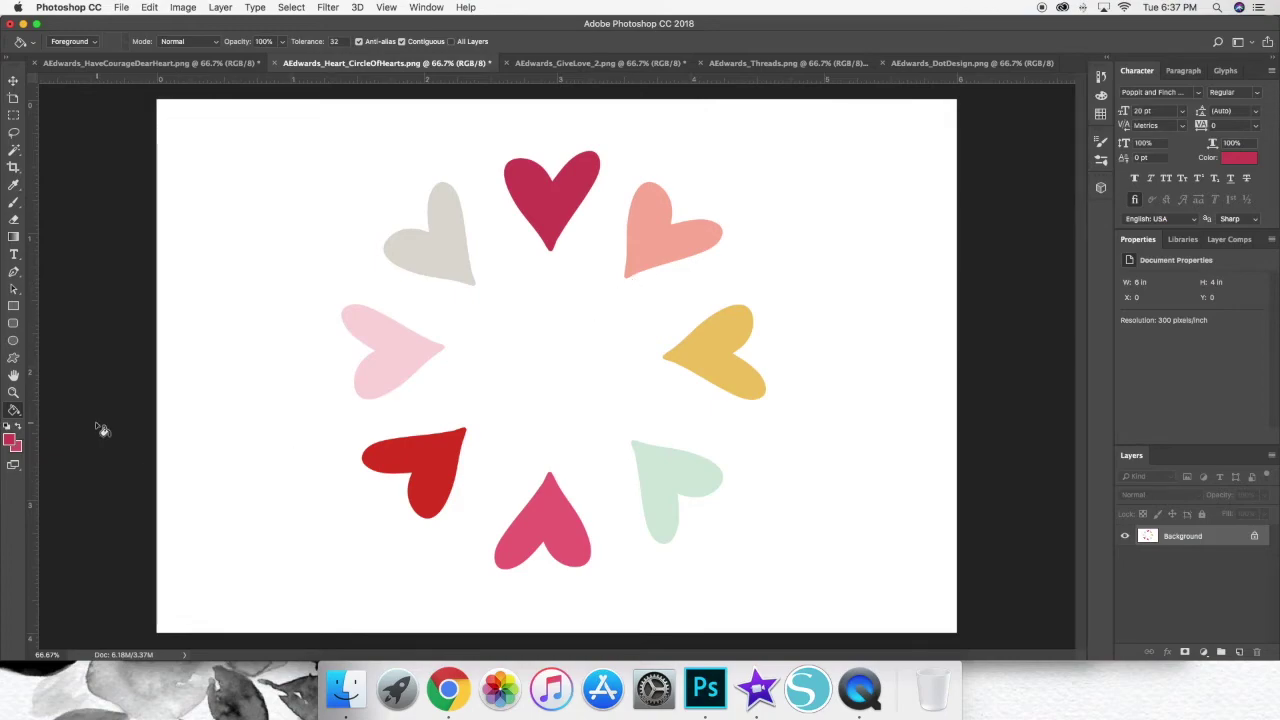
left_click(12, 440)
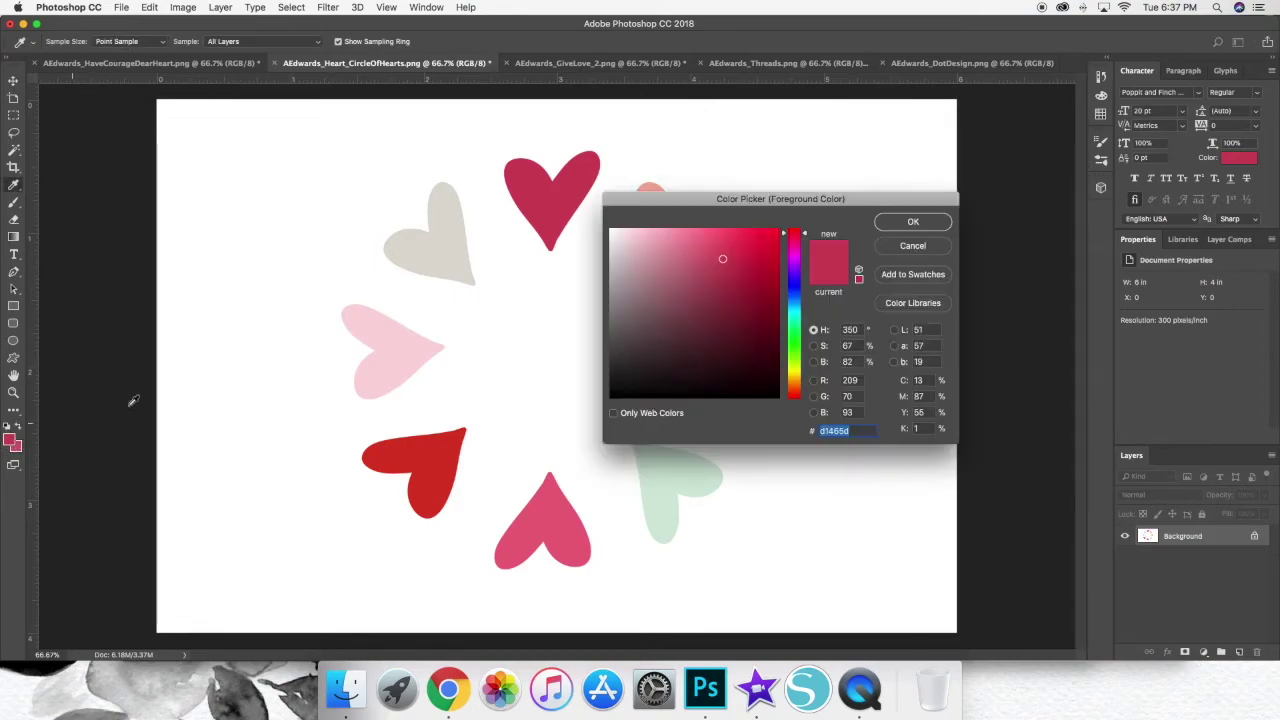
left_click(411, 343)
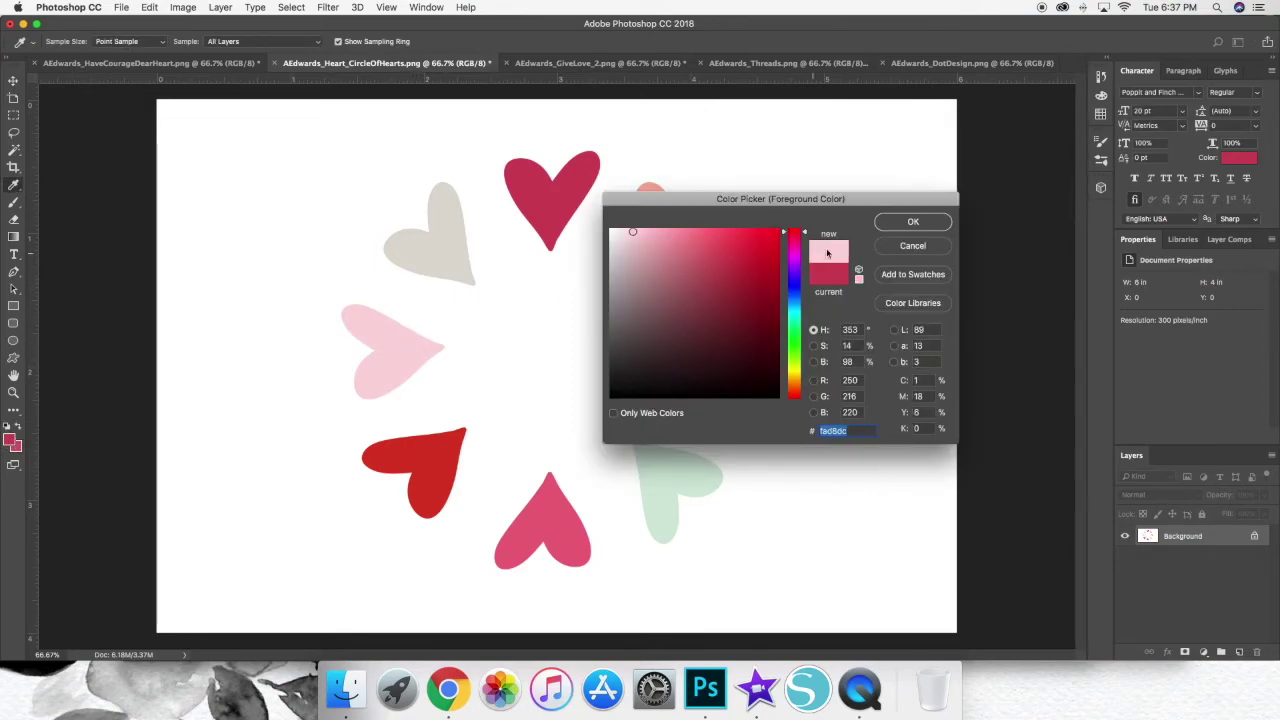
left_click(897, 230)
left_click(956, 68)
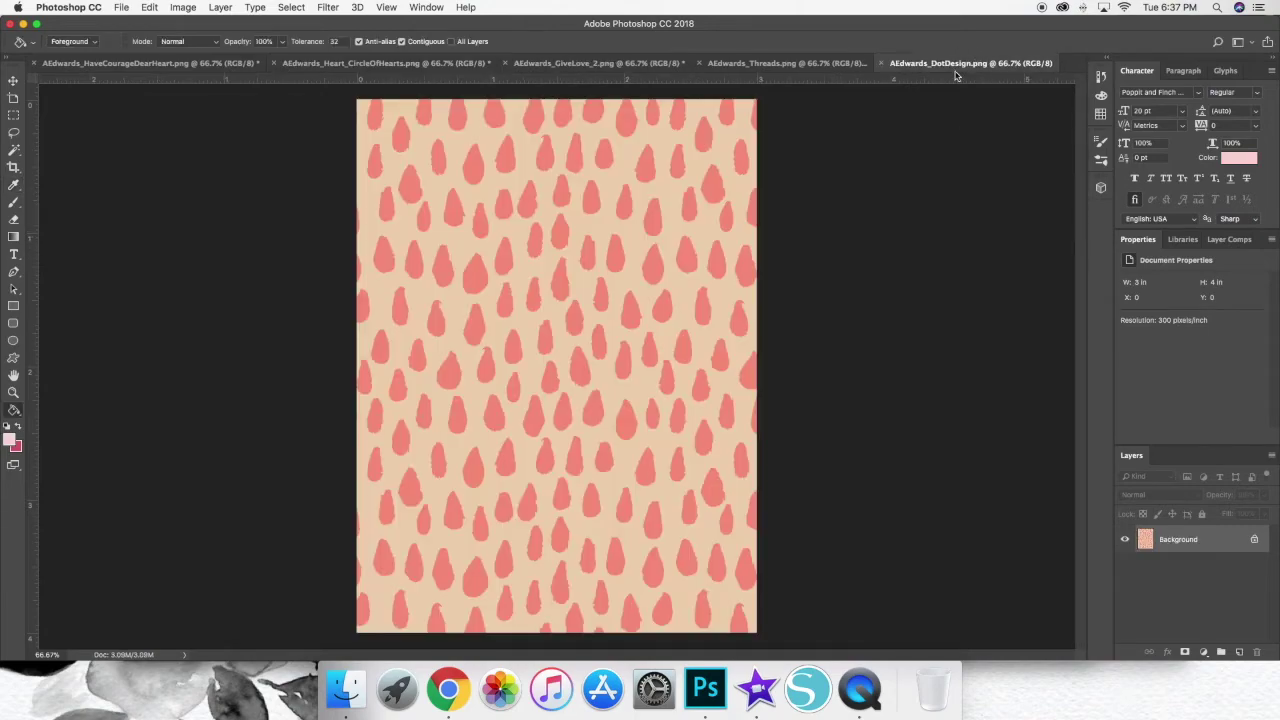
left_click(608, 222)
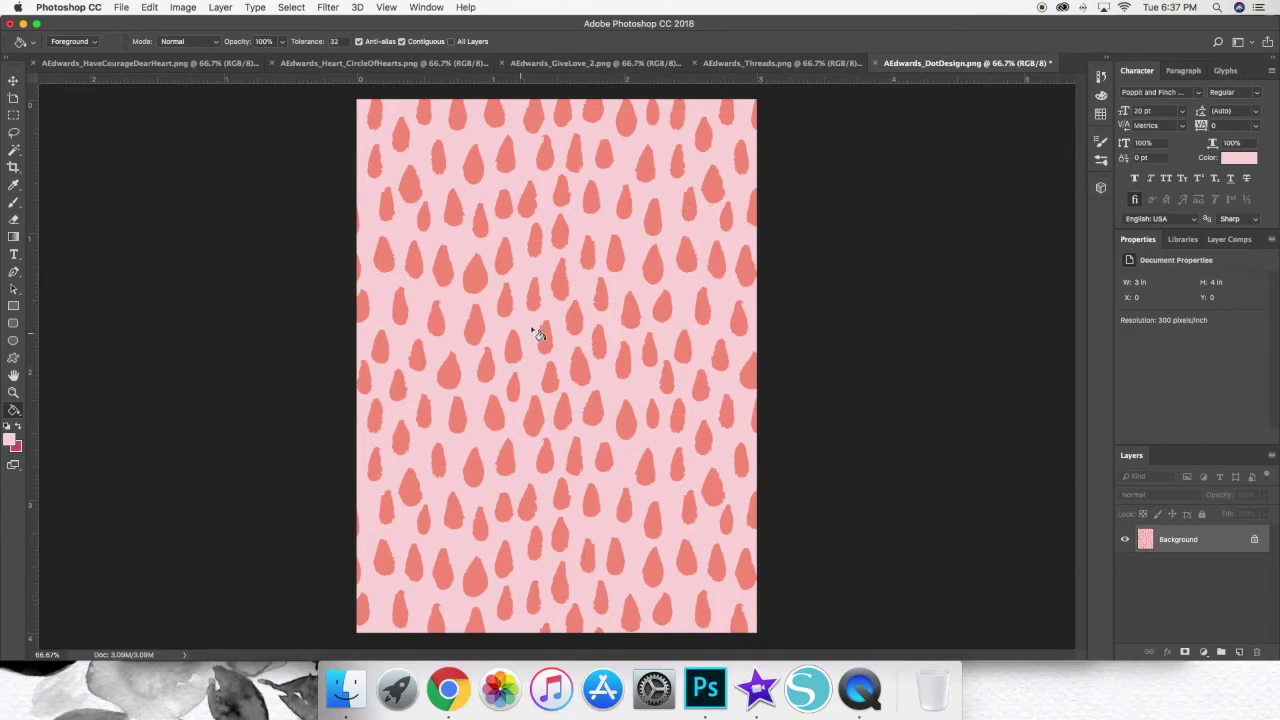
Step: Sample the hot pink of the lowest heart in the circle as the foreground color and return to the DotDesign card
left_click(464, 66)
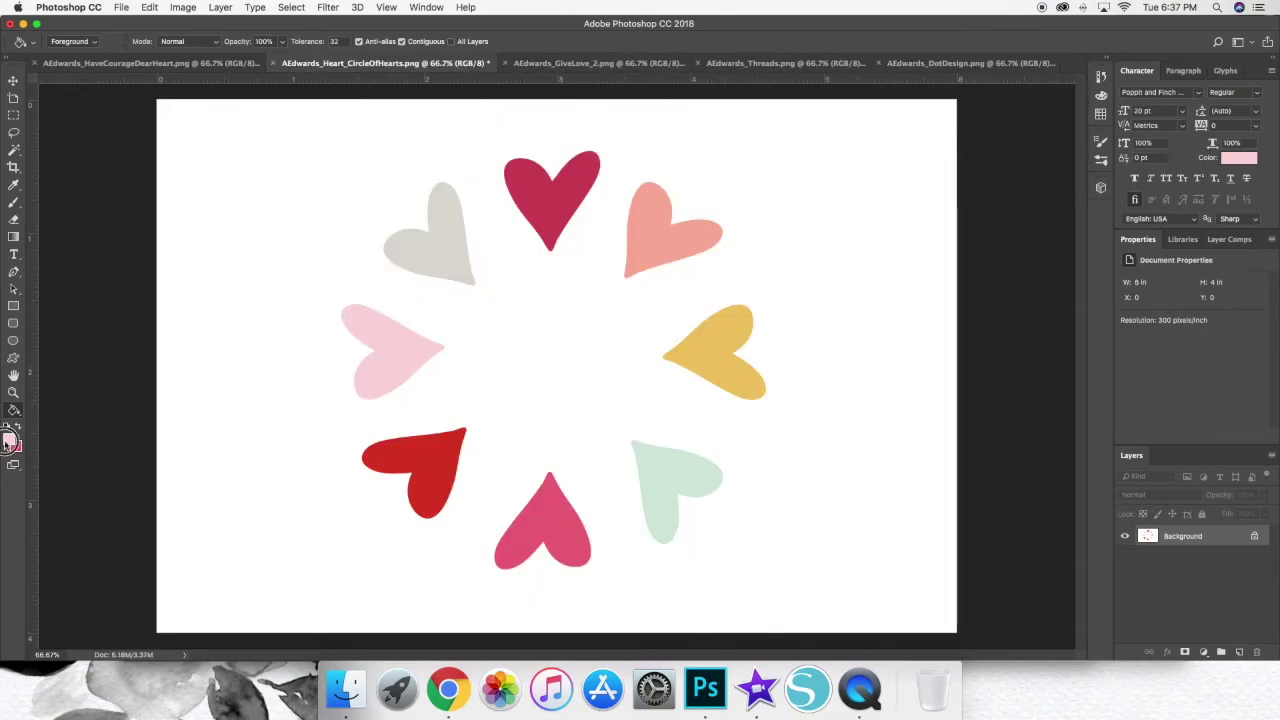
left_click(12, 440)
left_click(538, 500)
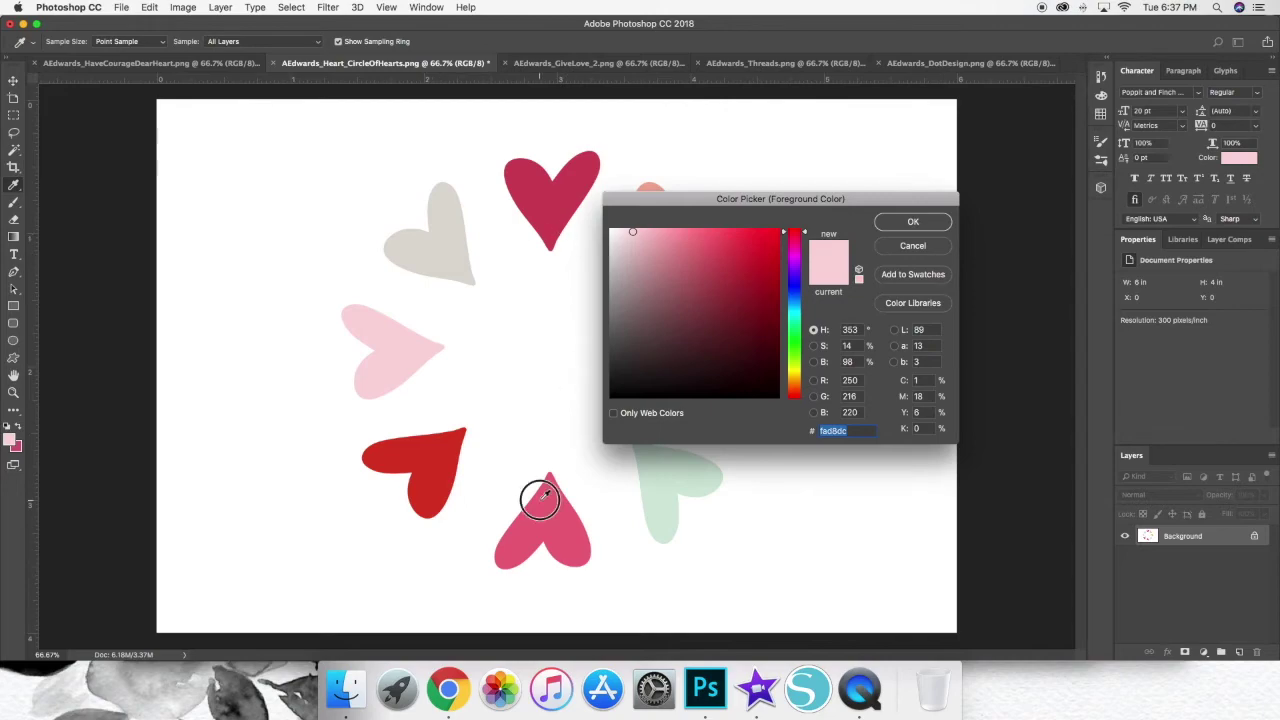
left_click(918, 220)
left_click(952, 64)
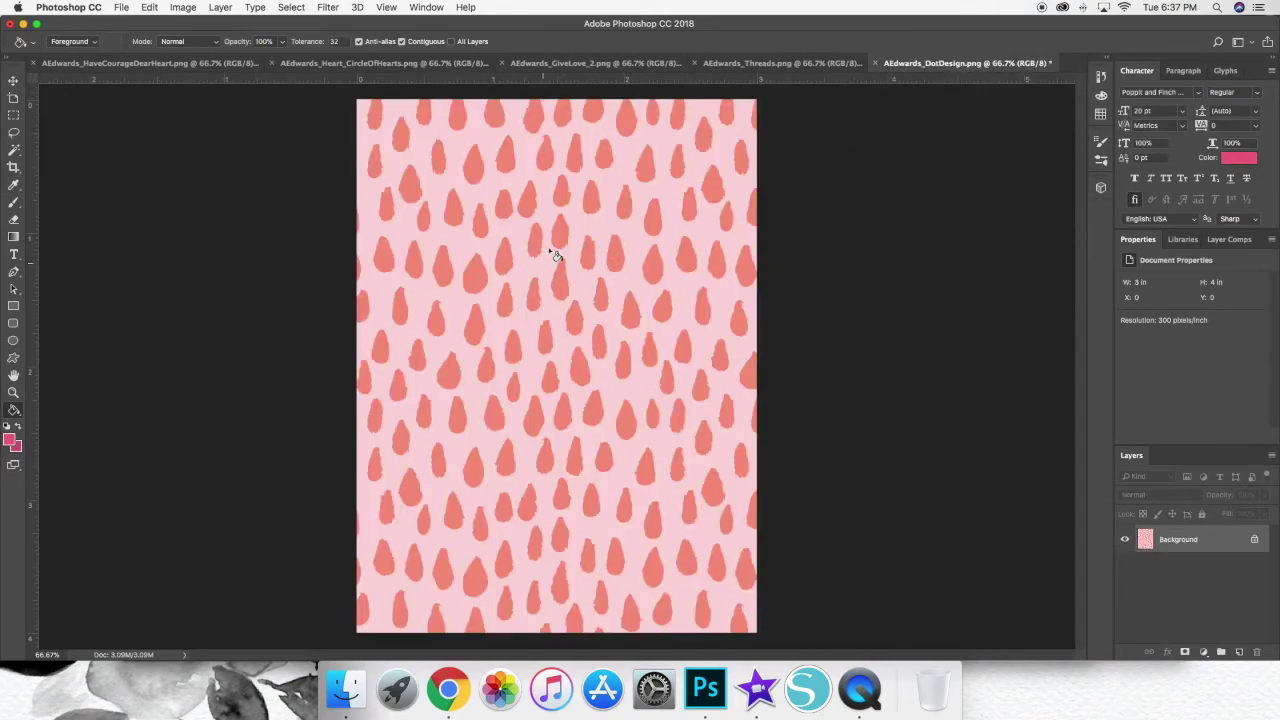
Step: Fill the uppermost rows of coral drops on the DotDesign card and the first drops beneath them with hot pink
left_click(376, 116)
left_click(424, 112)
left_click(456, 115)
left_click(494, 115)
left_click(534, 115)
left_click(563, 116)
left_click(380, 260)
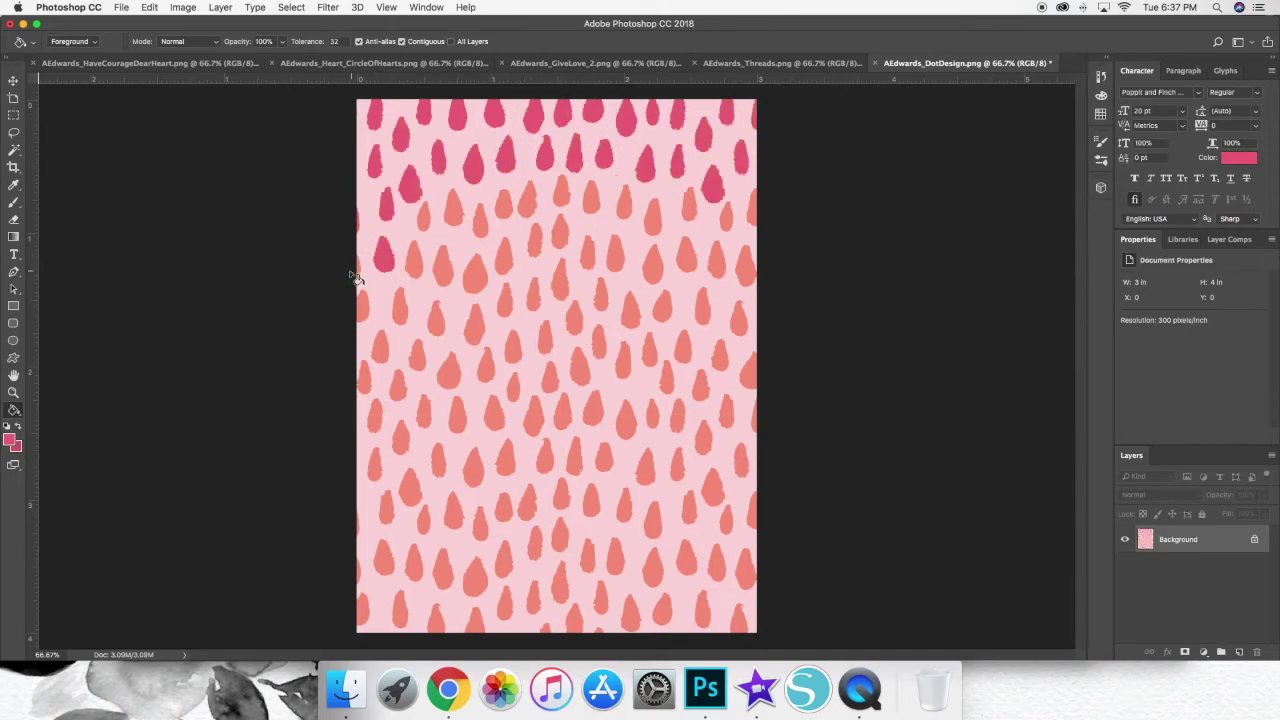
left_click(452, 208)
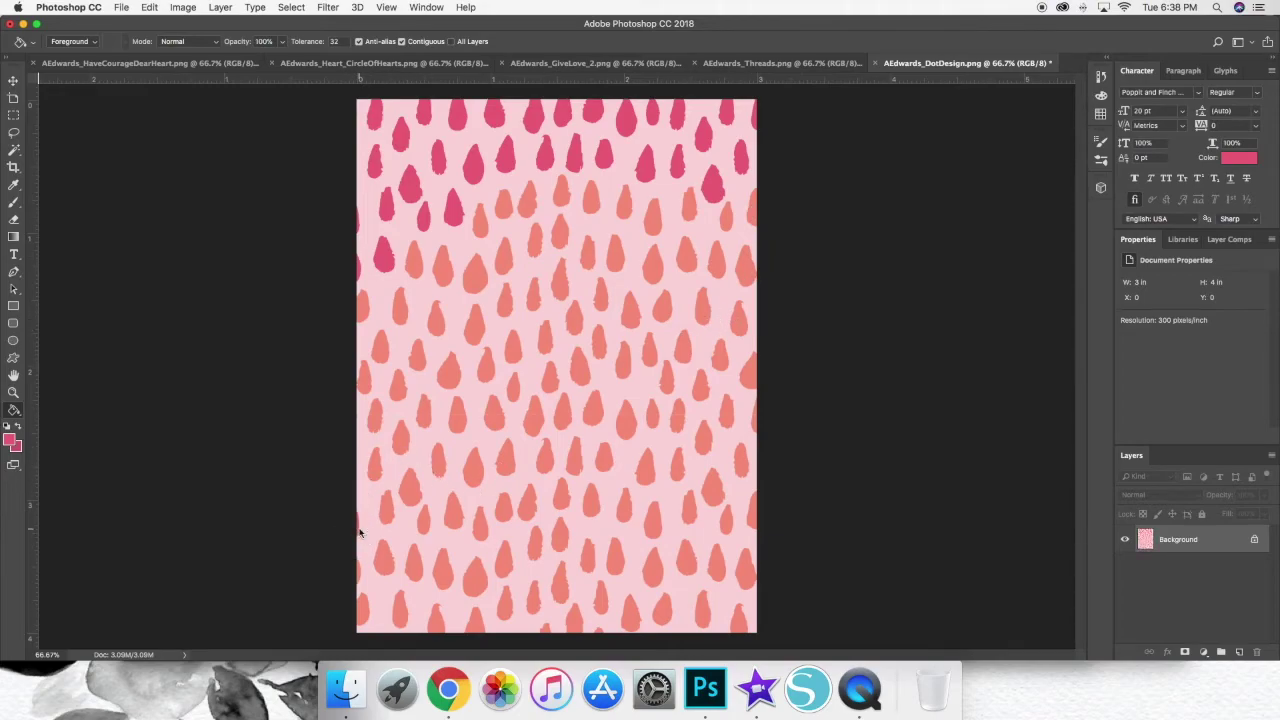
left_click(148, 8)
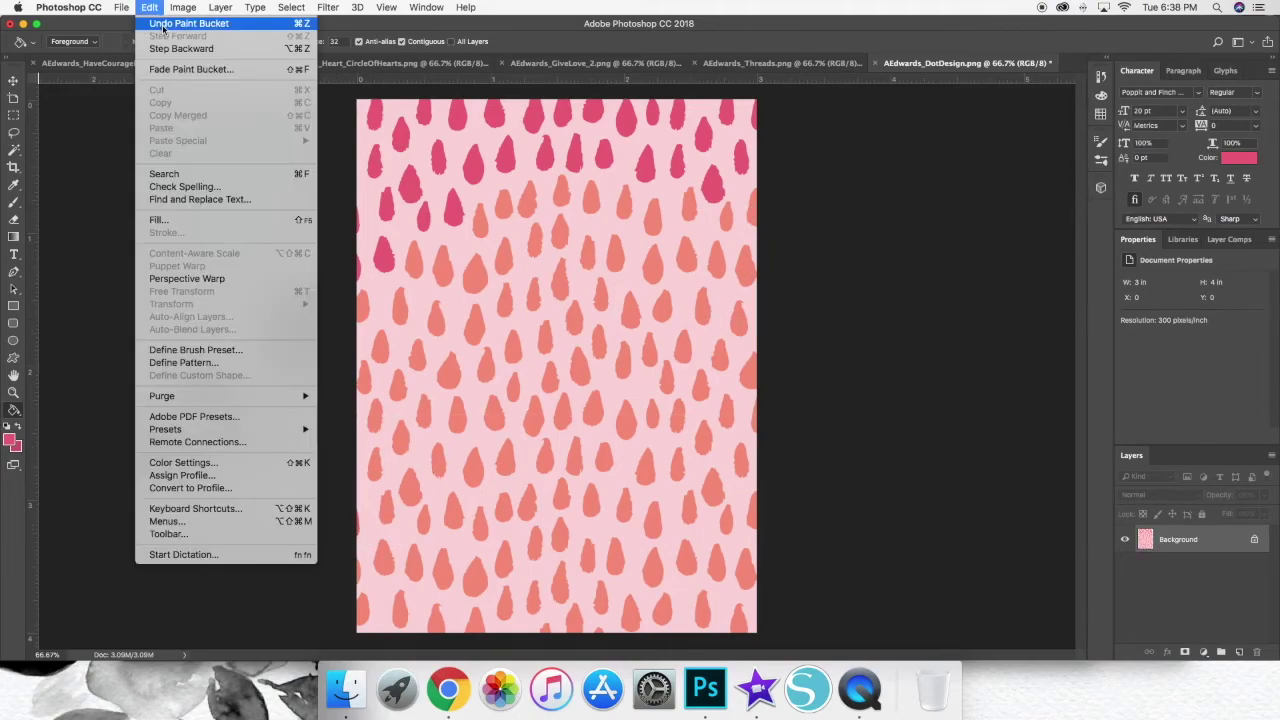
left_click(165, 30)
Step: At 150% zoom, fill the cut-off drop on the card's left edge with hot pink, undoing the fill that hit the background
type("1")
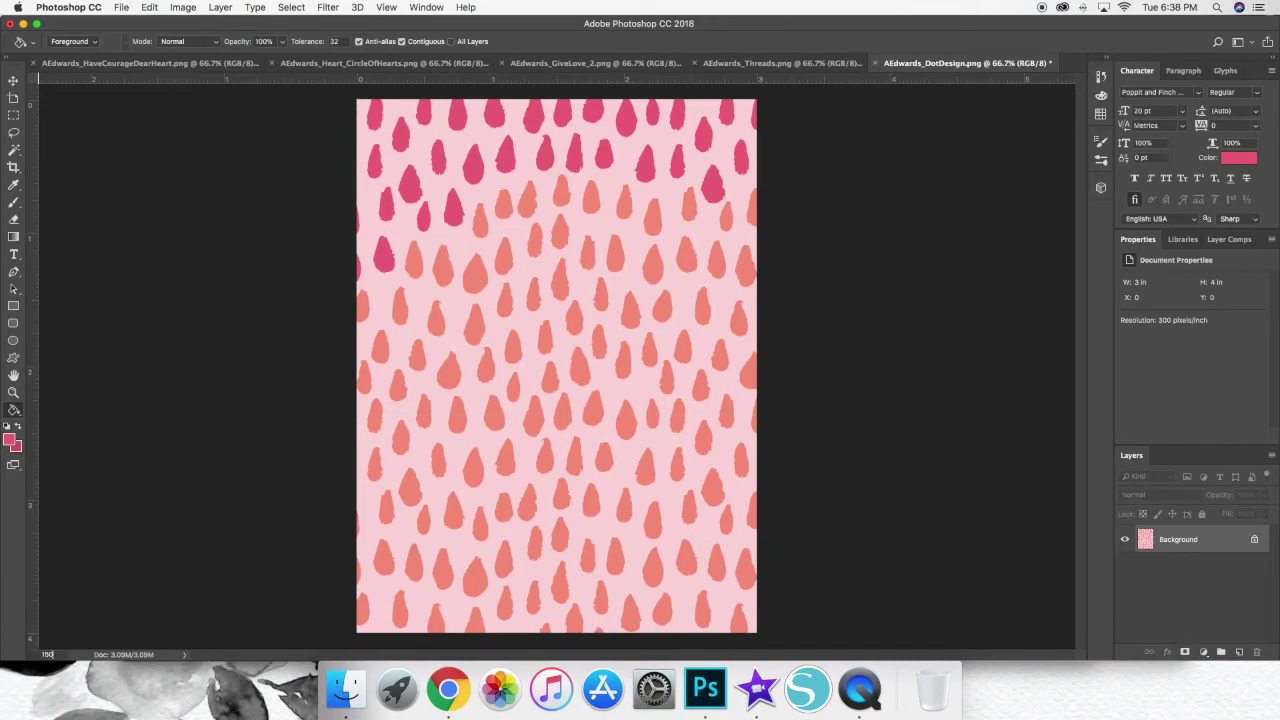
type("50")
key("Return")
scroll(714, 329, "left", 5)
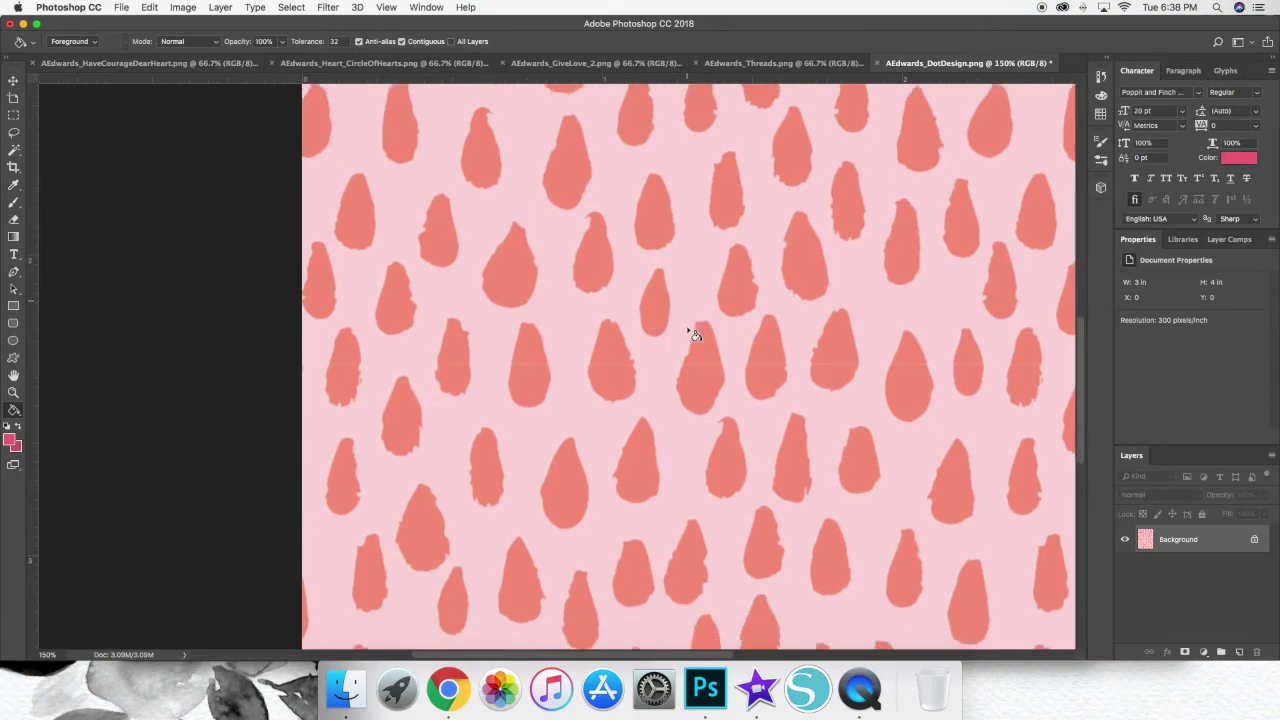
scroll(660, 348, "down", 5)
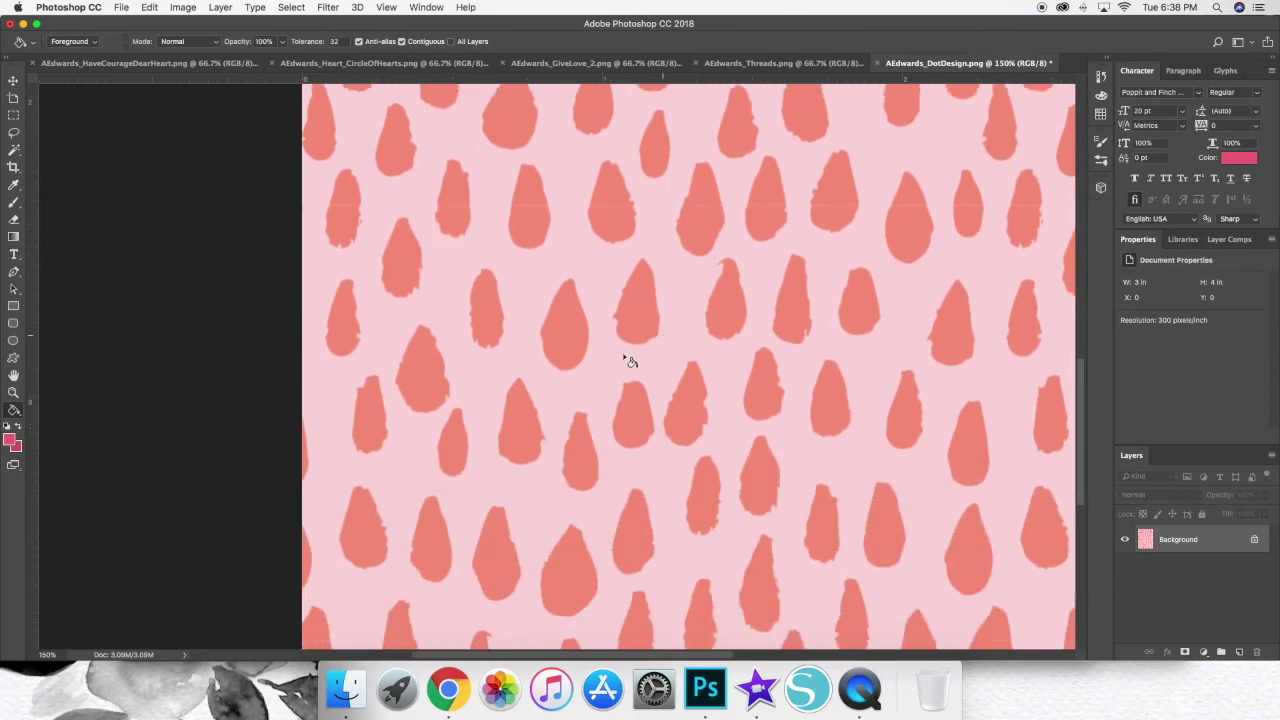
left_click(320, 458)
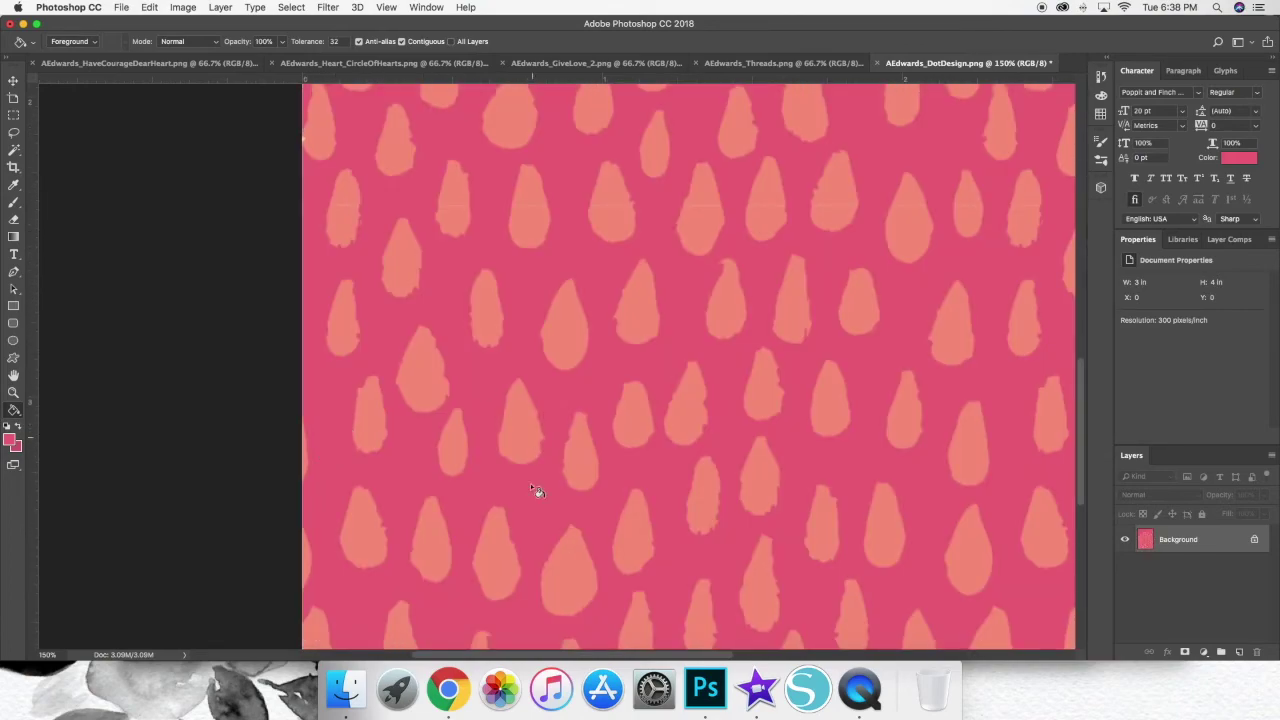
left_click(149, 7)
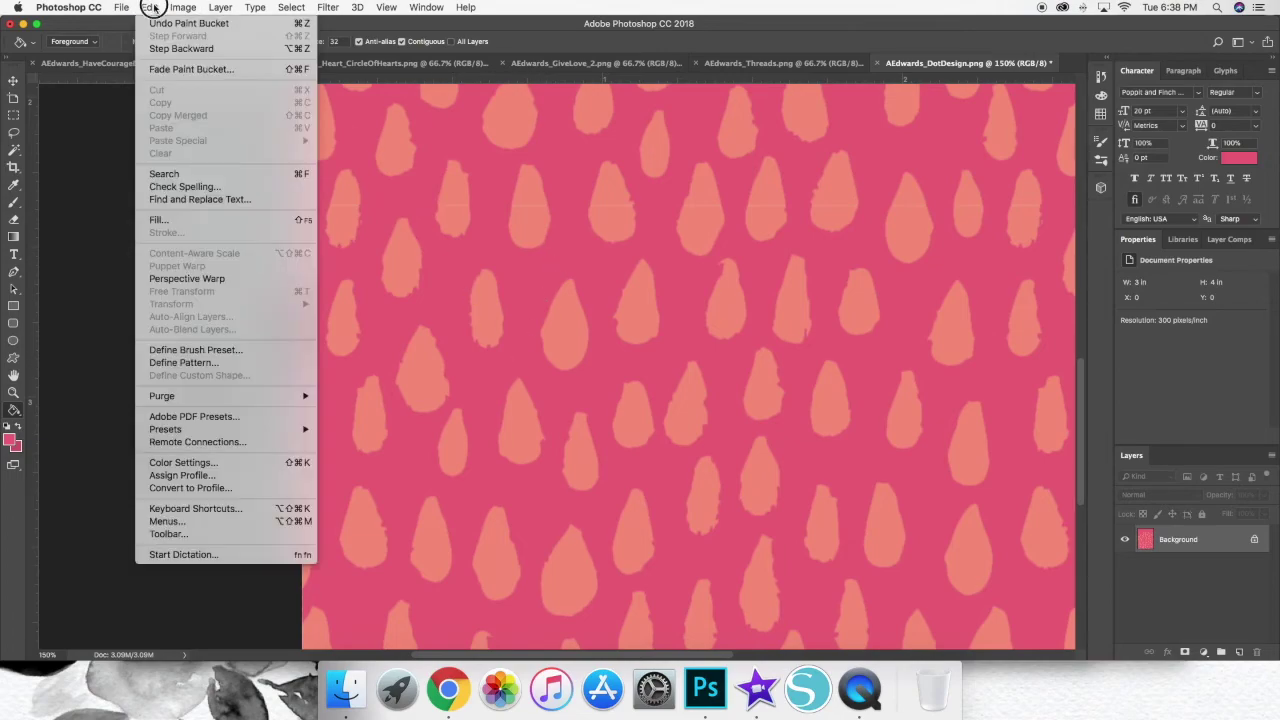
left_click(168, 26)
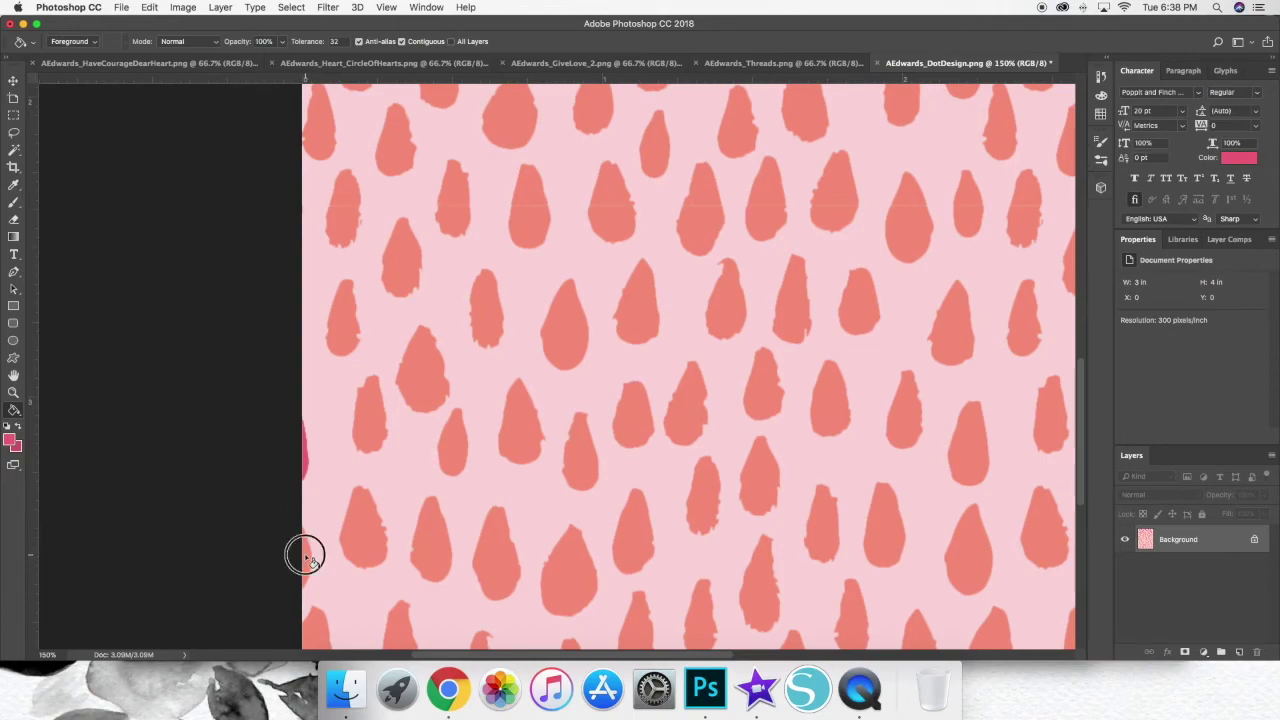
Step: At 100% zoom, fill the drops in the card's upper half with hot pink and undo the stray background fill
scroll(365, 553, "up", 2)
key("super+1")
left_click(535, 434)
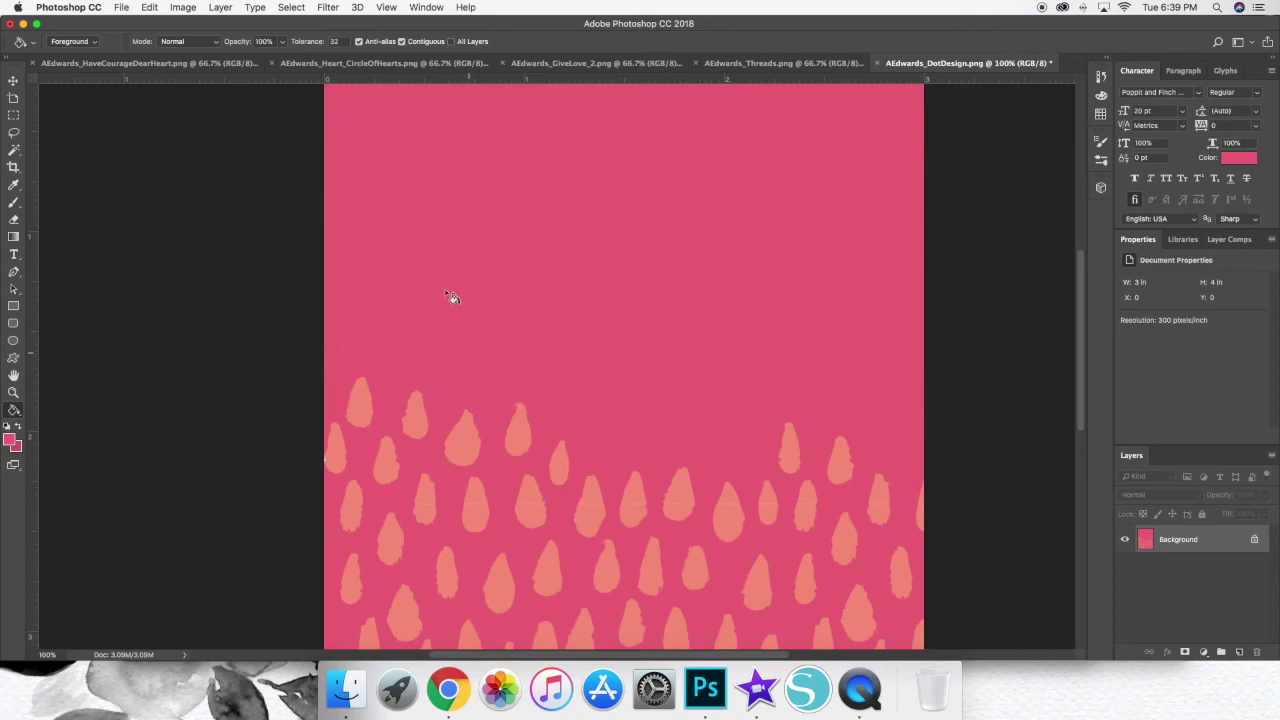
left_click(149, 7)
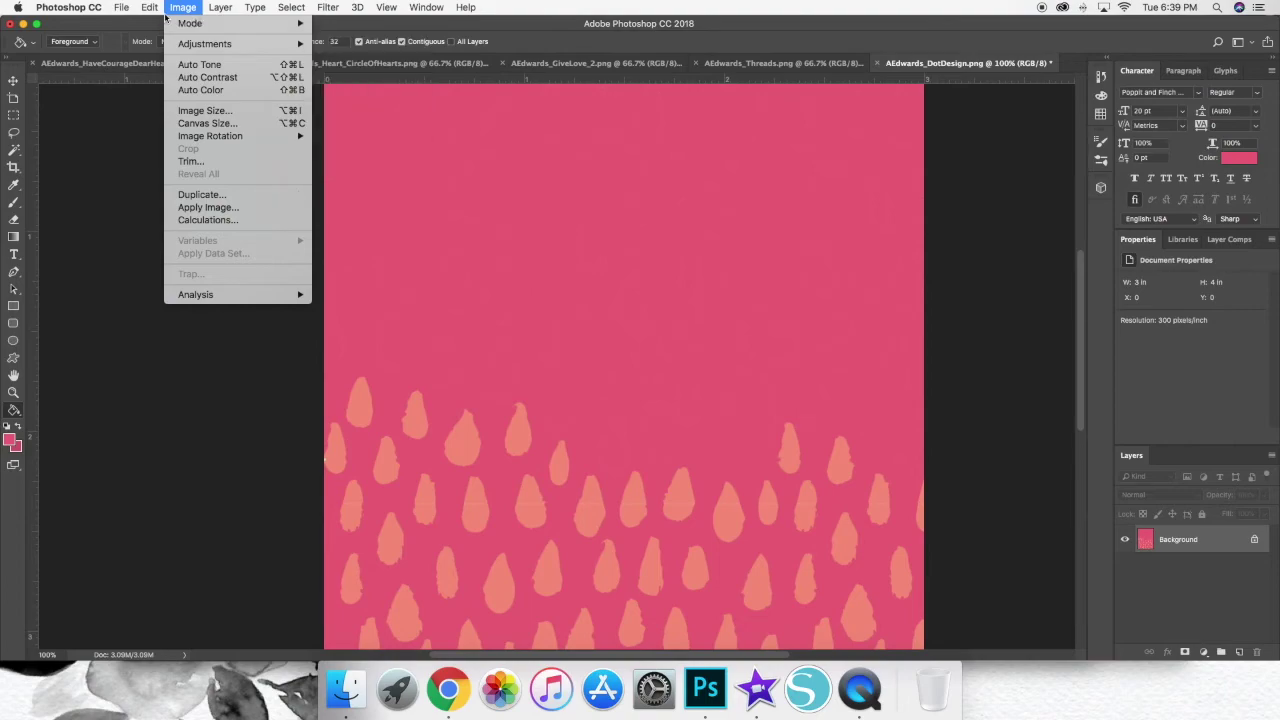
left_click(165, 22)
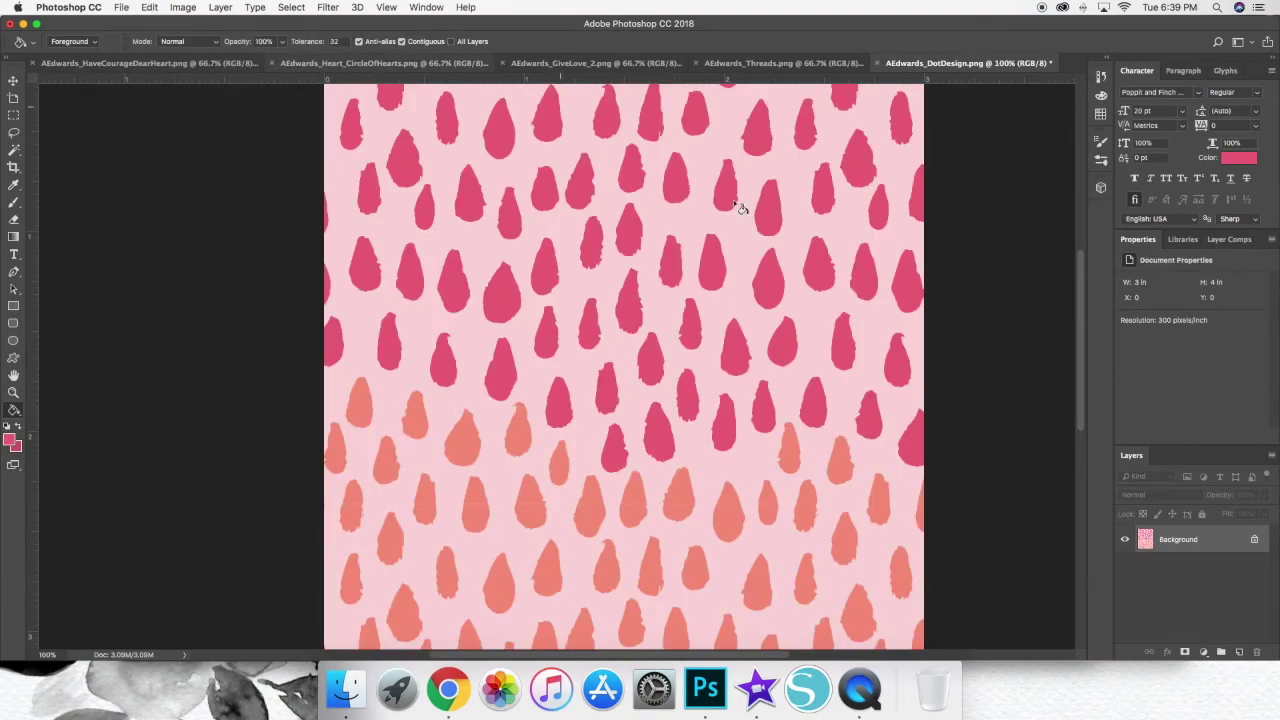
Step: Fill the remaining coral drops in the rows around the middle of the DotDesign card with hot pink
left_click(561, 464)
left_click(517, 430)
left_click(414, 419)
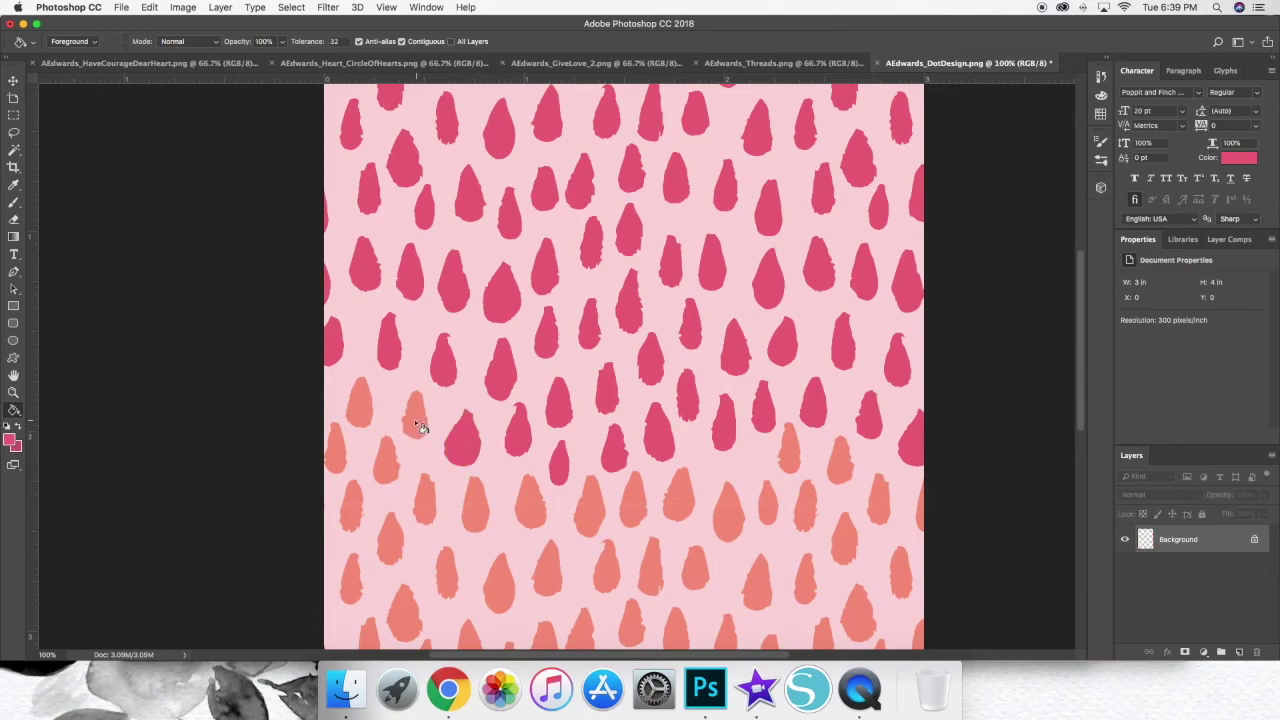
left_click(359, 405)
left_click(350, 510)
left_click(474, 505)
left_click(589, 505)
left_click(728, 510)
left_click(803, 505)
left_click(840, 460)
Step: Fill the coral drops in the rows below the card's middle, down to about three-quarters of its height, with hot pink
scroll(877, 493, "down", 3)
left_click(879, 475)
left_click(859, 426)
left_click(757, 395)
left_click(650, 379)
left_click(498, 398)
left_click(390, 352)
left_click(504, 476)
left_click(580, 450)
left_click(769, 475)
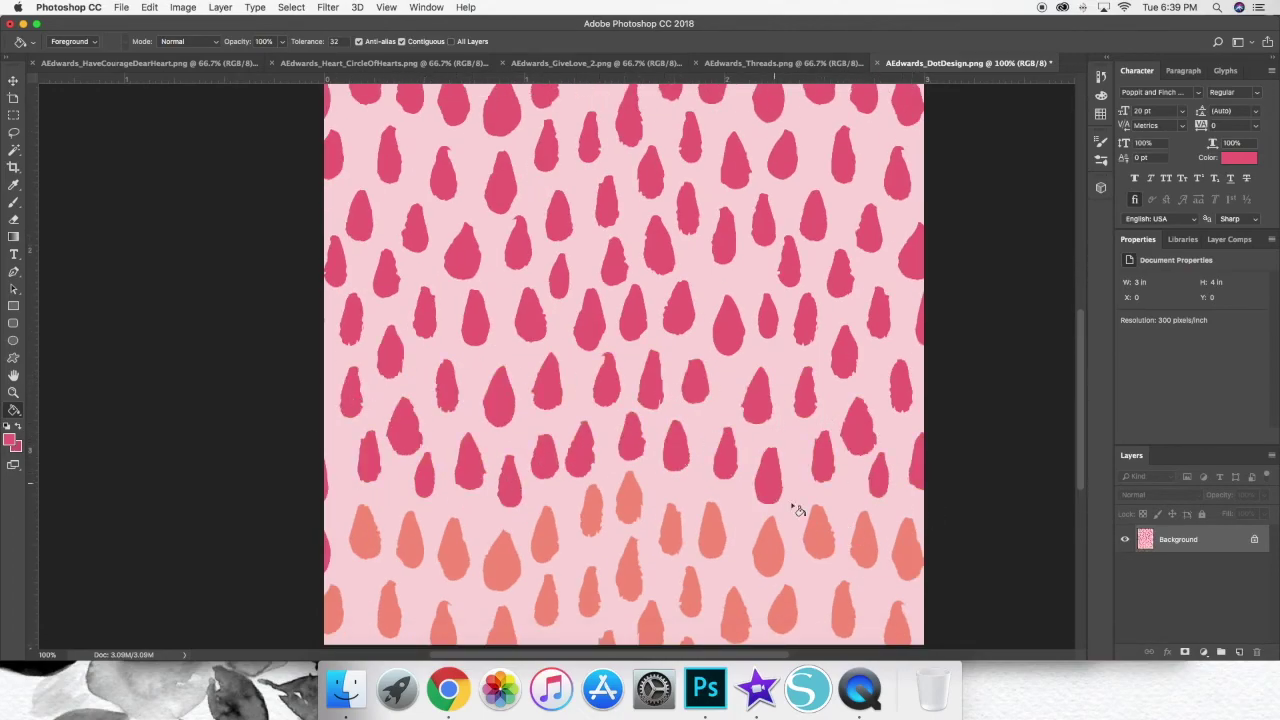
Step: Fill the last coral drops in the lowest rows of the DotDesign card with hot pink
left_click(864, 540)
scroll(857, 600, "down", 2)
left_click(736, 537)
left_click(629, 419)
left_click(650, 551)
left_click(590, 514)
left_click(546, 520)
left_click(500, 545)
left_click(500, 480)
left_click(452, 470)
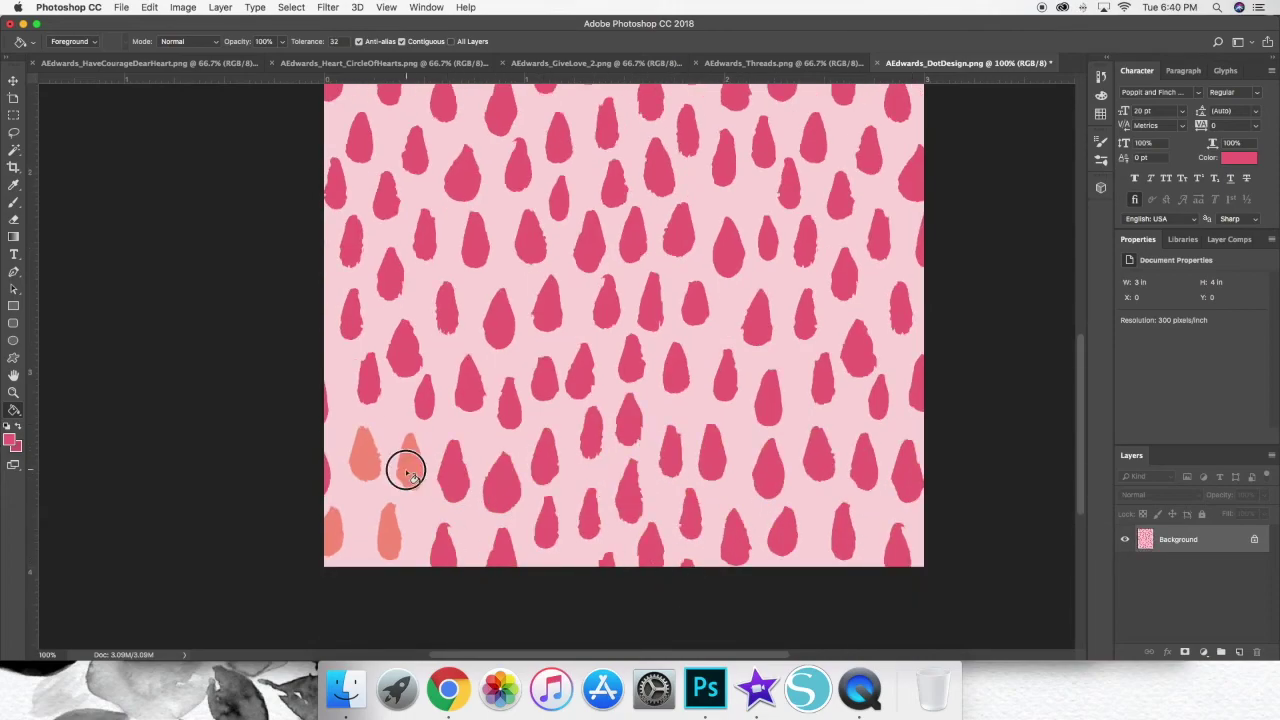
left_click(388, 530)
left_click(365, 455)
Step: Compare the layout of recolored cards in Untitled-1 with the layout of original-color cards in Untitled-2
left_click(121, 7)
left_click(140, 30)
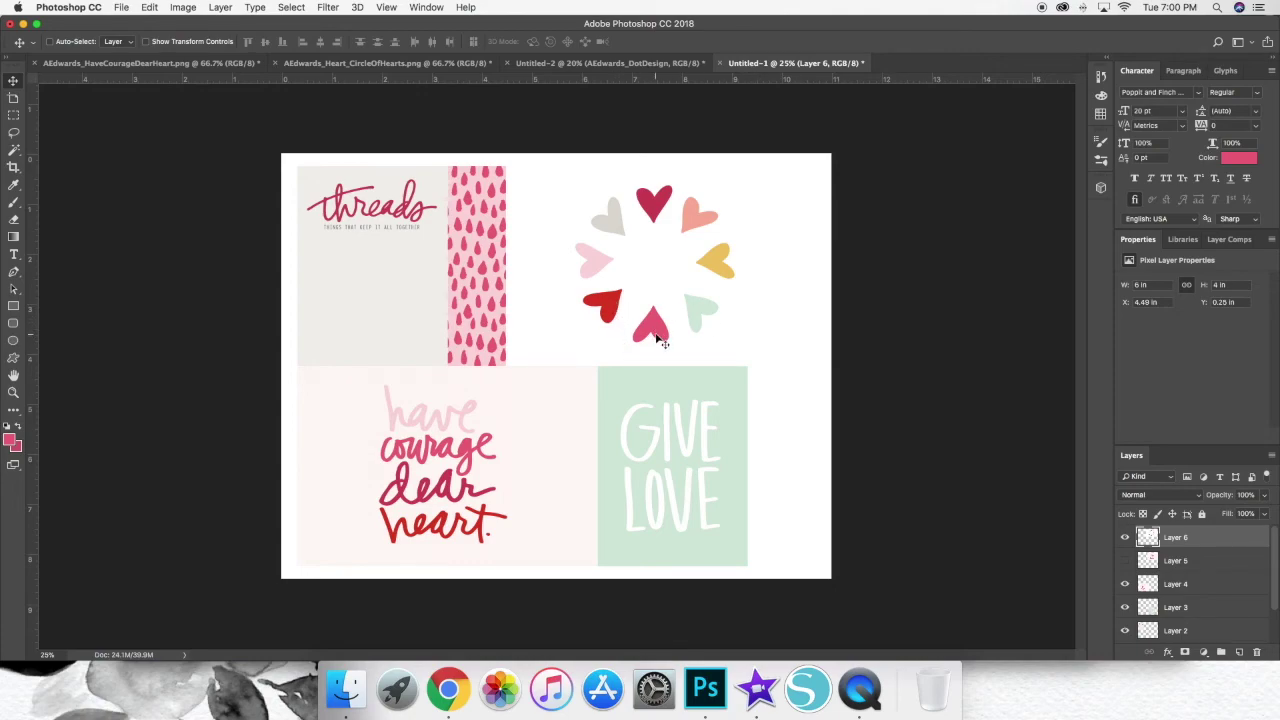
left_click(634, 63)
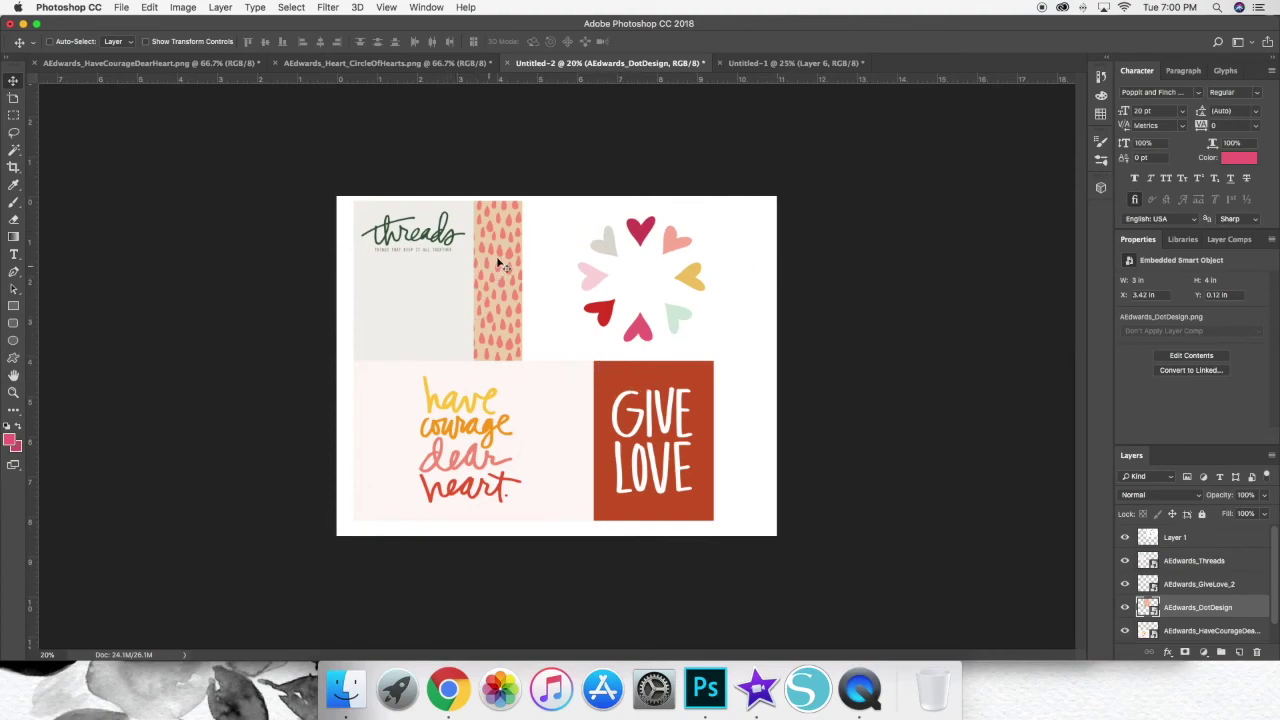
key("ctrl+Tab")
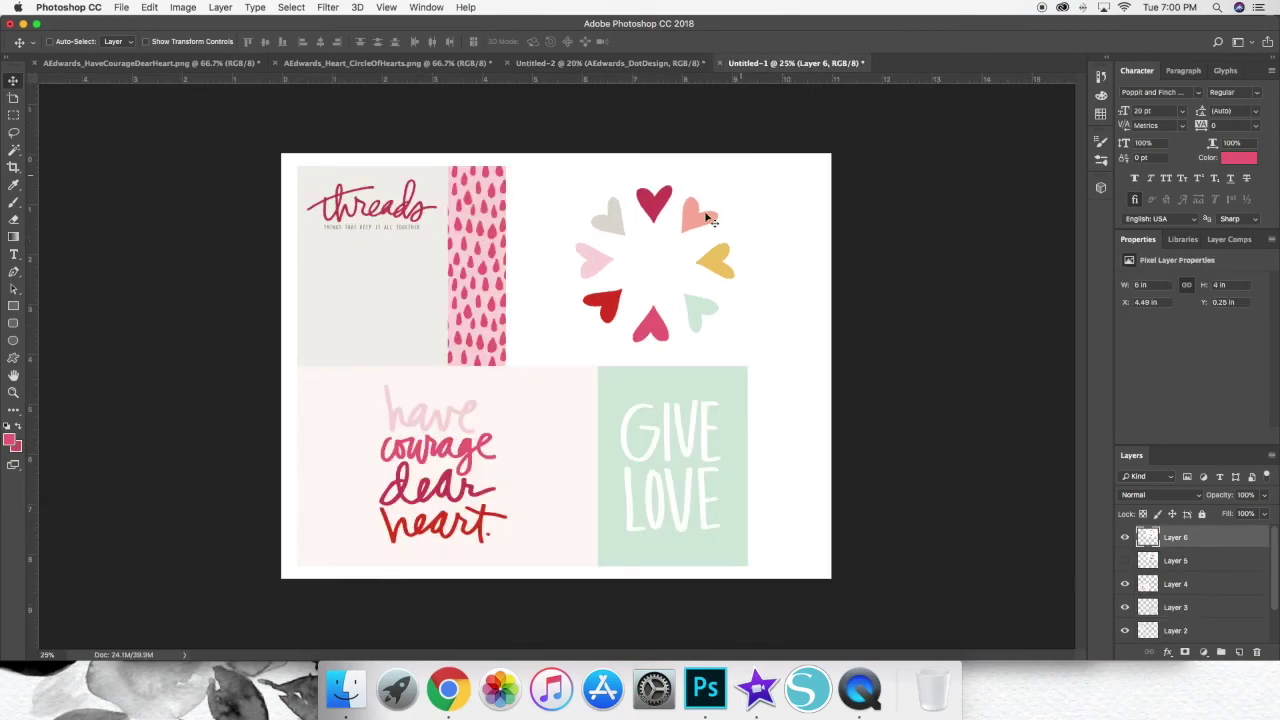